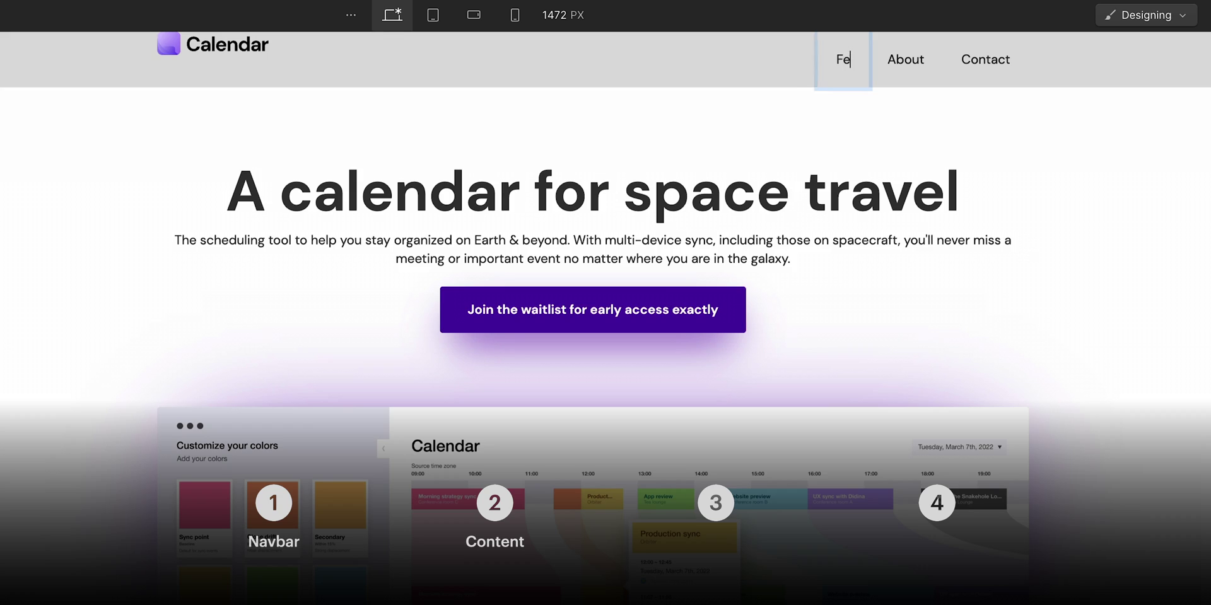
Add a Navbar element with Home, About and Contact links above the hero Section.
type("res")
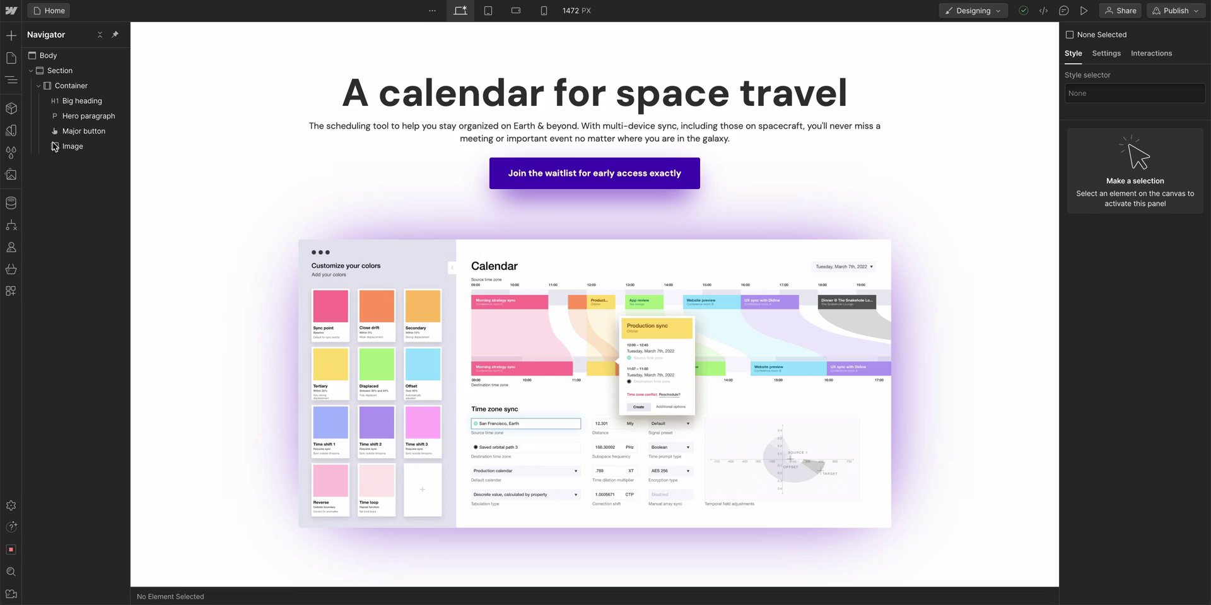
left_click(12, 36)
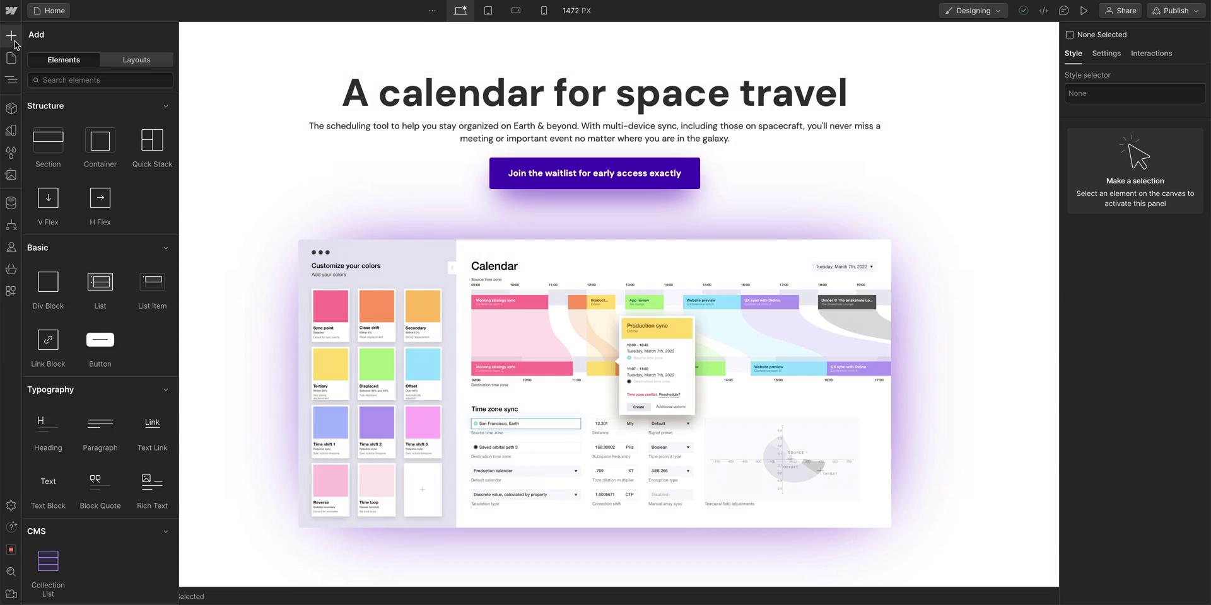
scroll(117, 243, "down", 3)
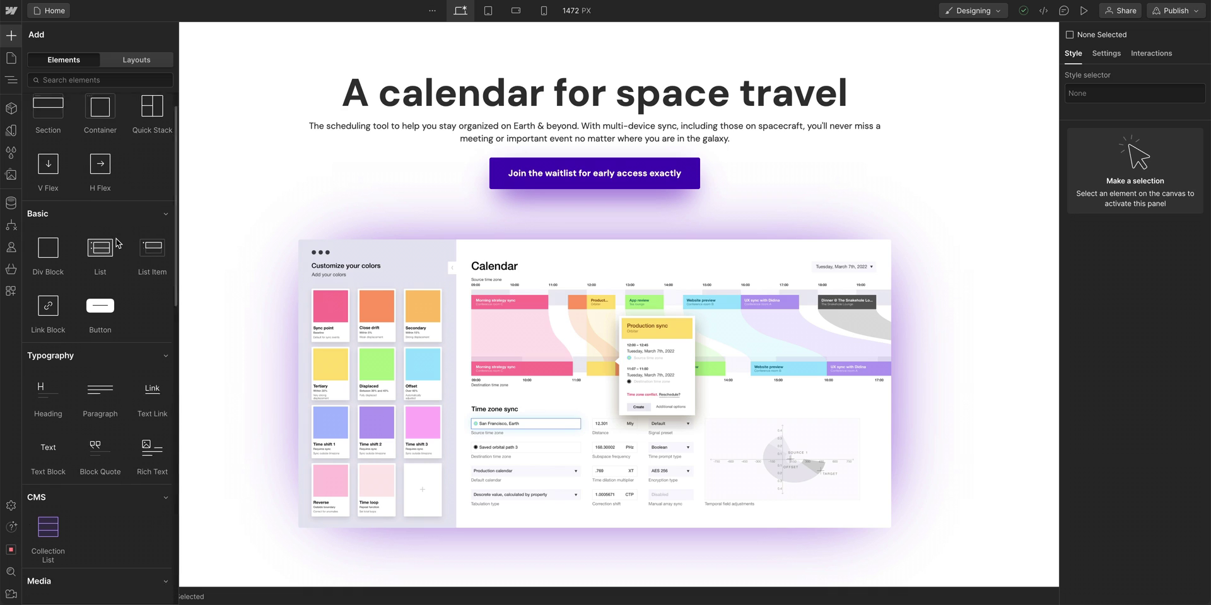
scroll(118, 243, "down", 8)
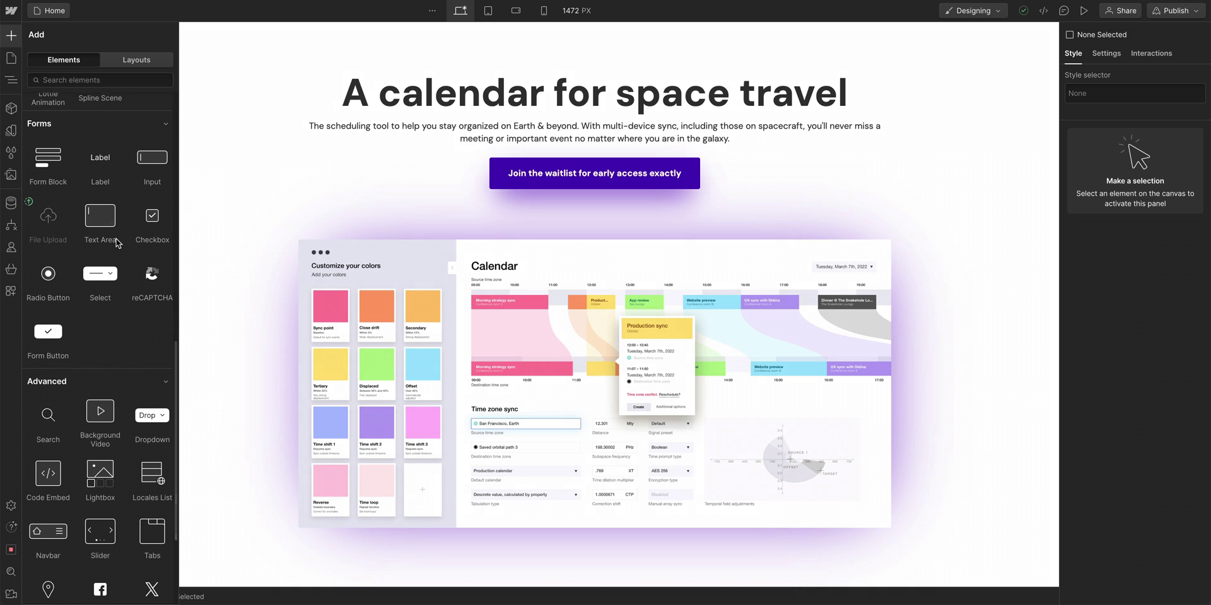
scroll(117, 243, "down", 2)
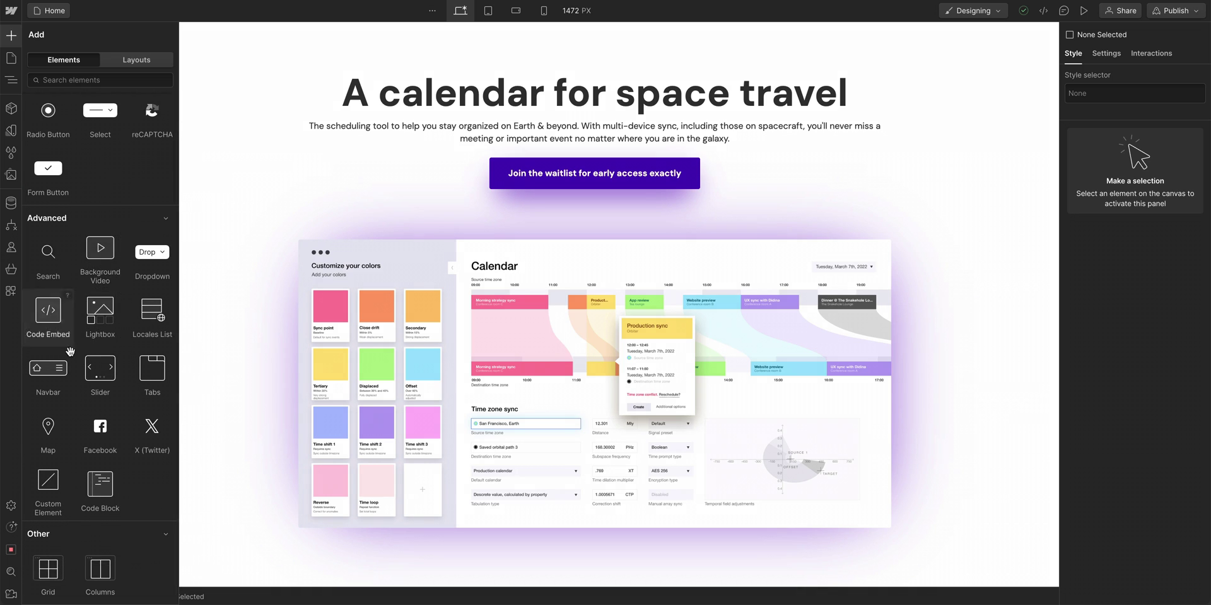
left_click_drag(48, 388, 99, 69)
left_click(272, 73)
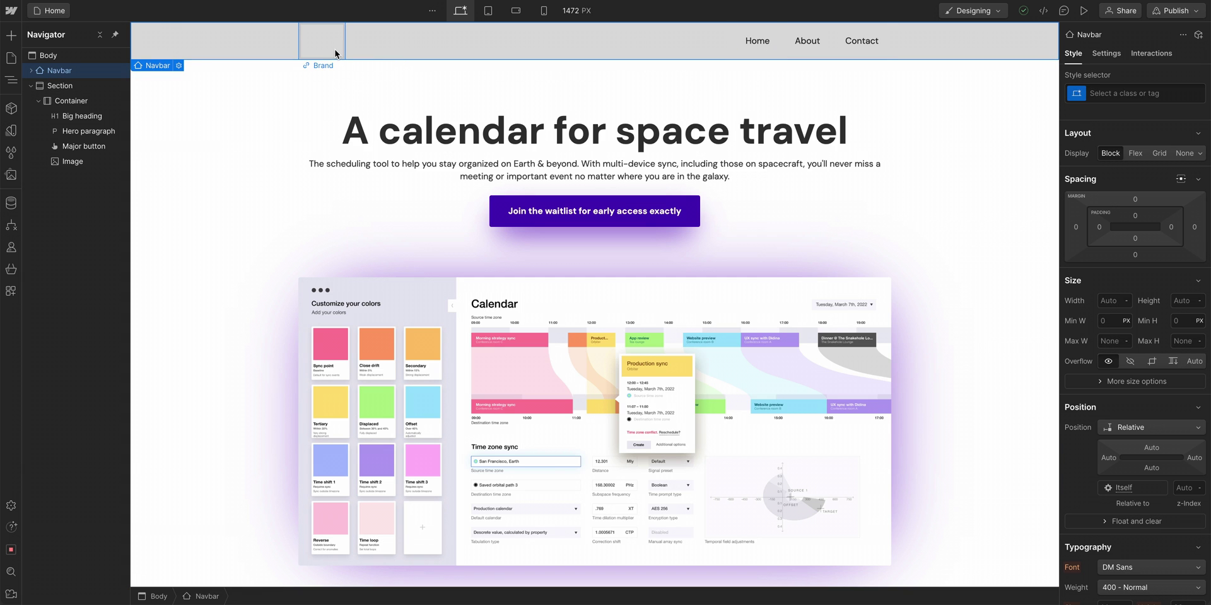
Place the Calendar logo SVG from Assets into the navbar Brand.
left_click(11, 175)
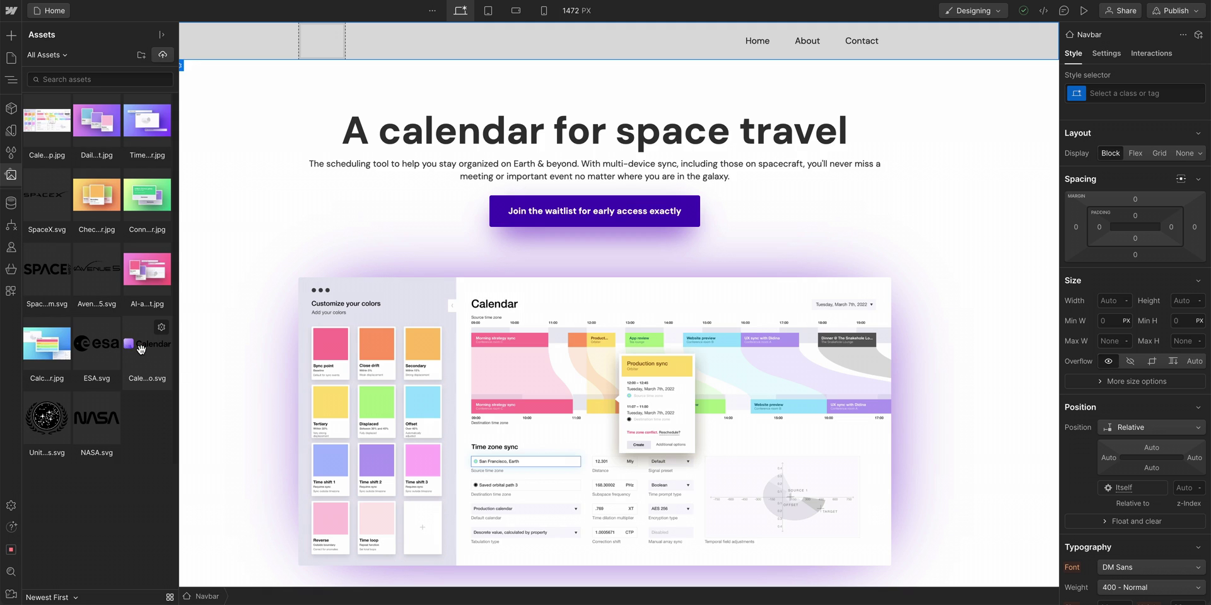
left_click_drag(140, 342, 314, 48)
key("Escape")
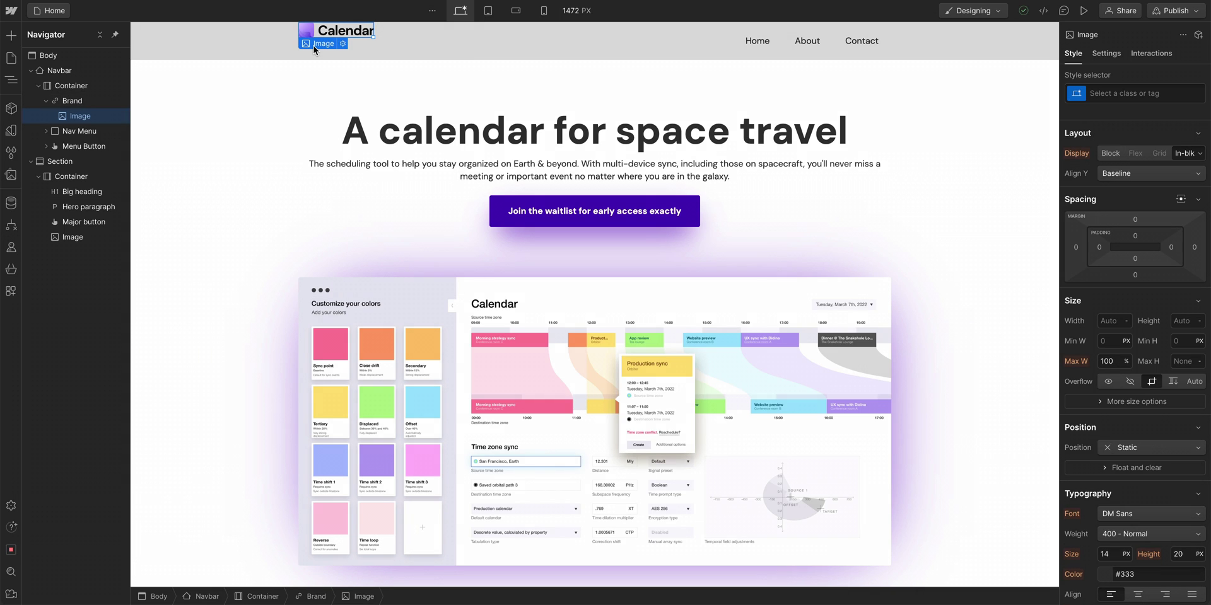
Rename the nav links to Features, Request a demo and 'Sign up for the waitlist perfect'.
left_click(743, 48)
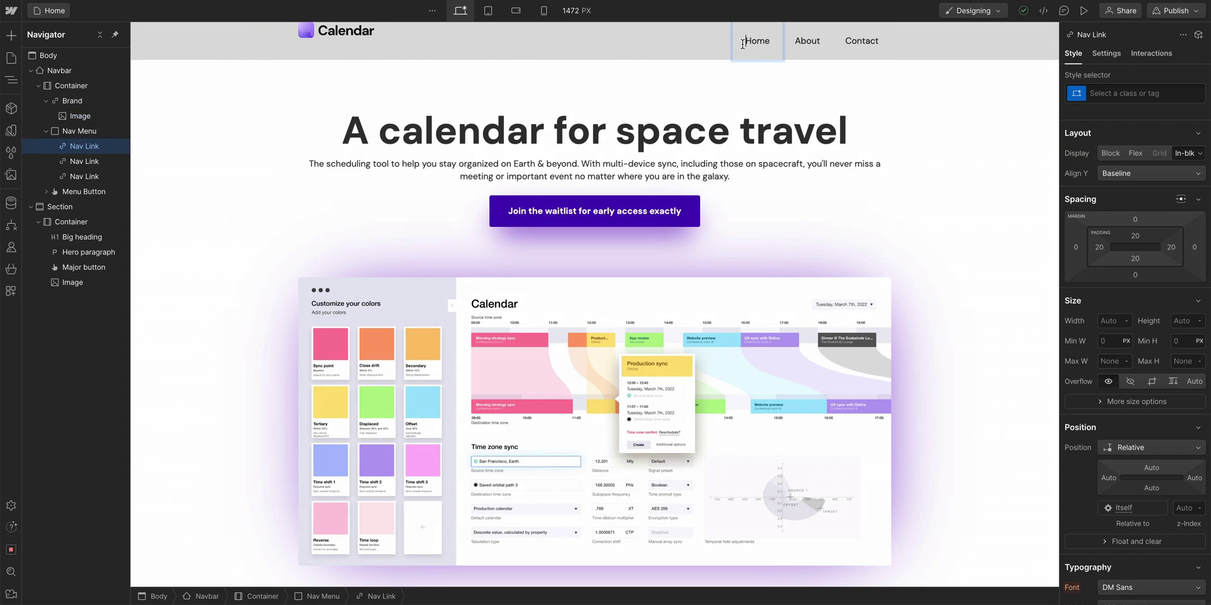
double_click(743, 45)
type("Features")
left_click(808, 41)
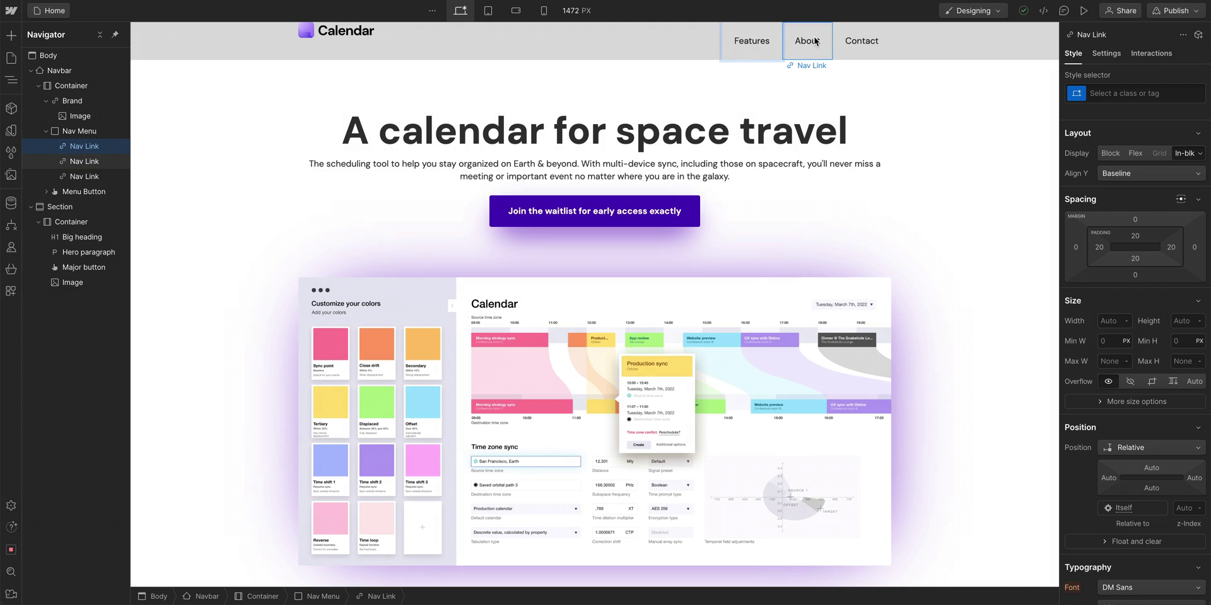
double_click(807, 41)
type("Request a demo")
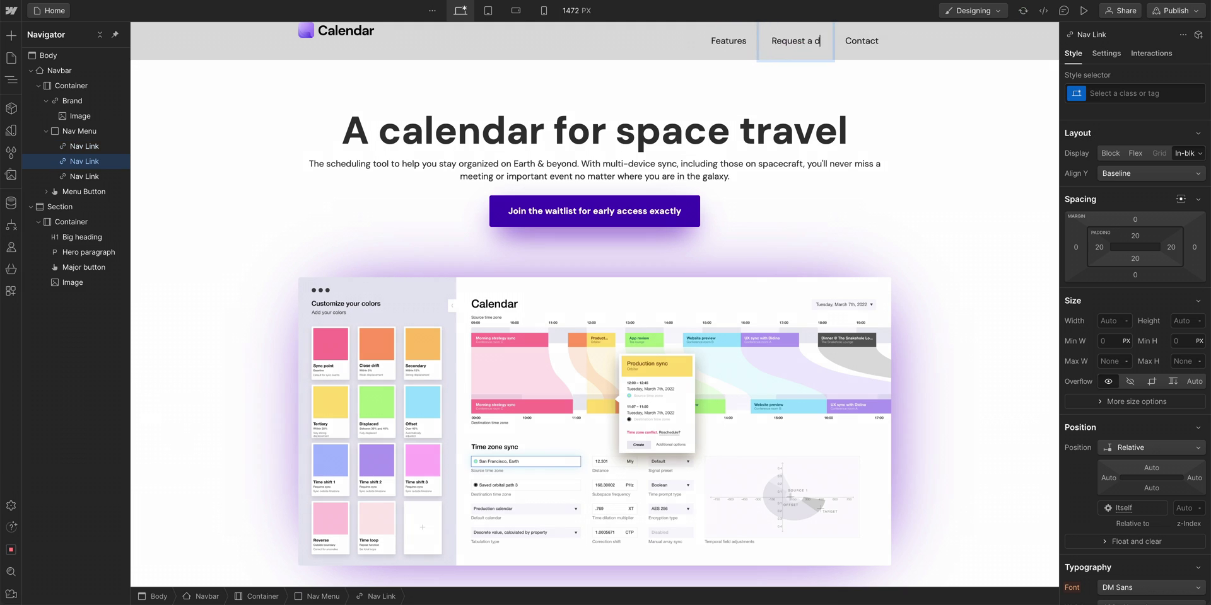
left_click(853, 40)
double_click(853, 41)
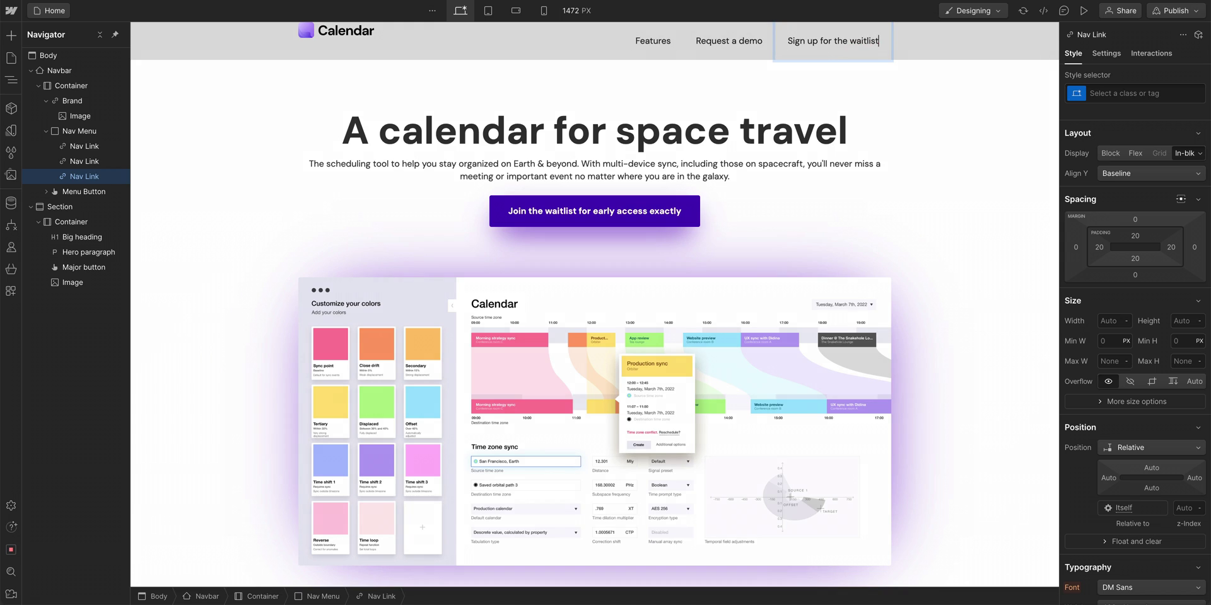
type("perfect")
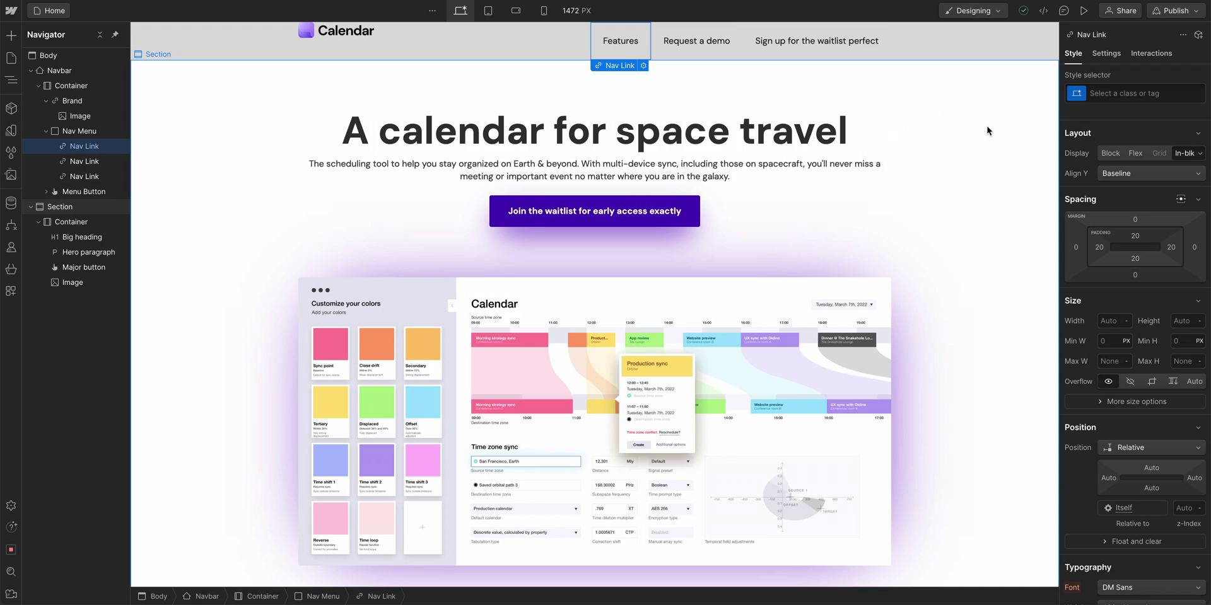
Set the Features Nav Link's font weight to 700 - Bold.
scroll(1117, 196, "down", 1)
scroll(1117, 196, "down", 10)
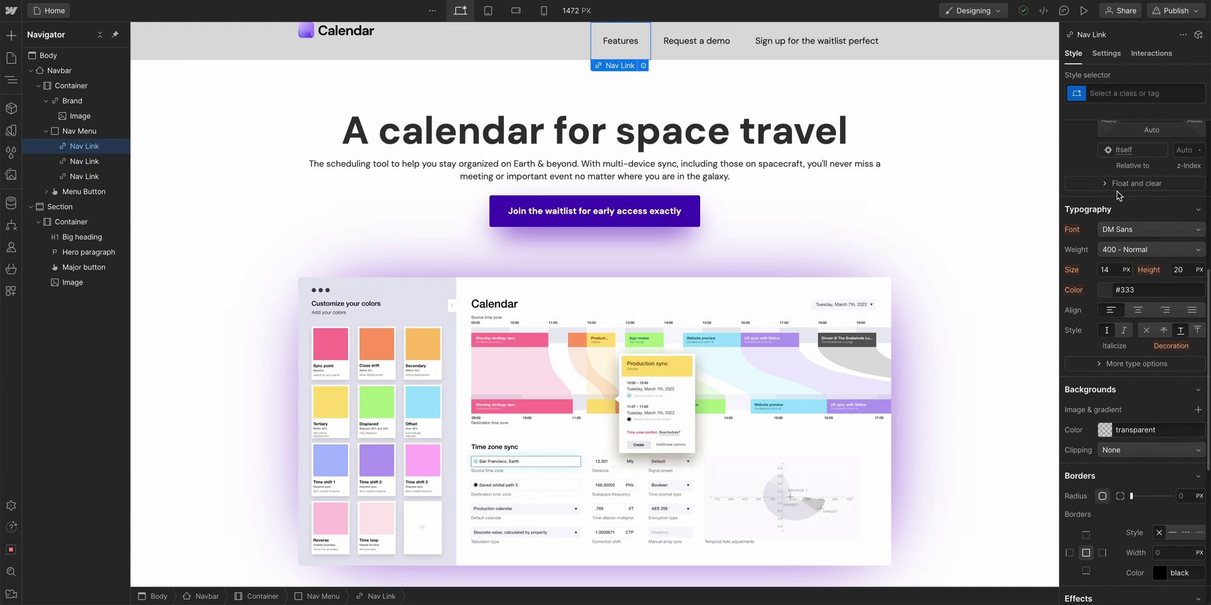
scroll(1117, 195, "up", 8)
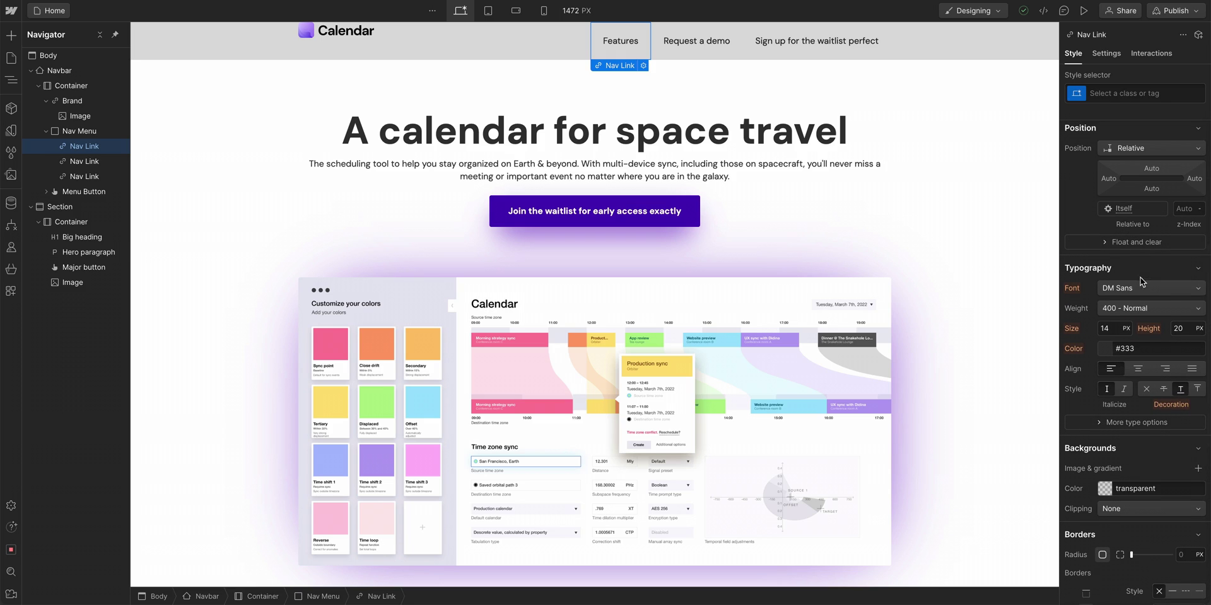
left_click(1146, 308)
left_click(1142, 351)
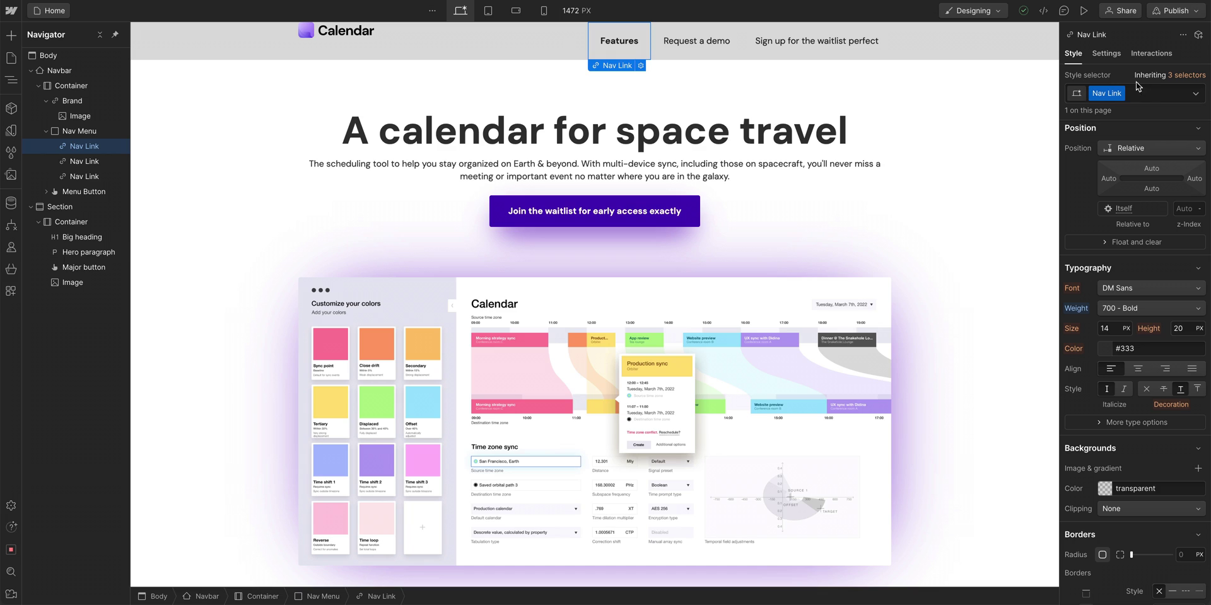
Apply the existing Nav Link class to Request a demo and the waitlist sign-up link.
left_click(724, 59)
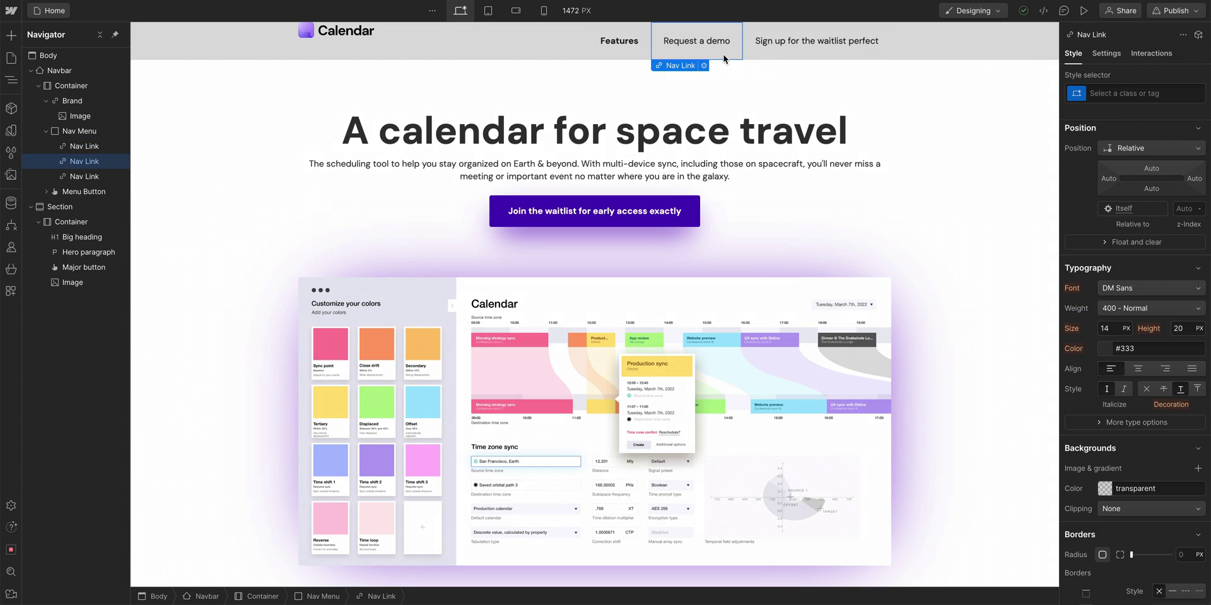
left_click(1114, 92)
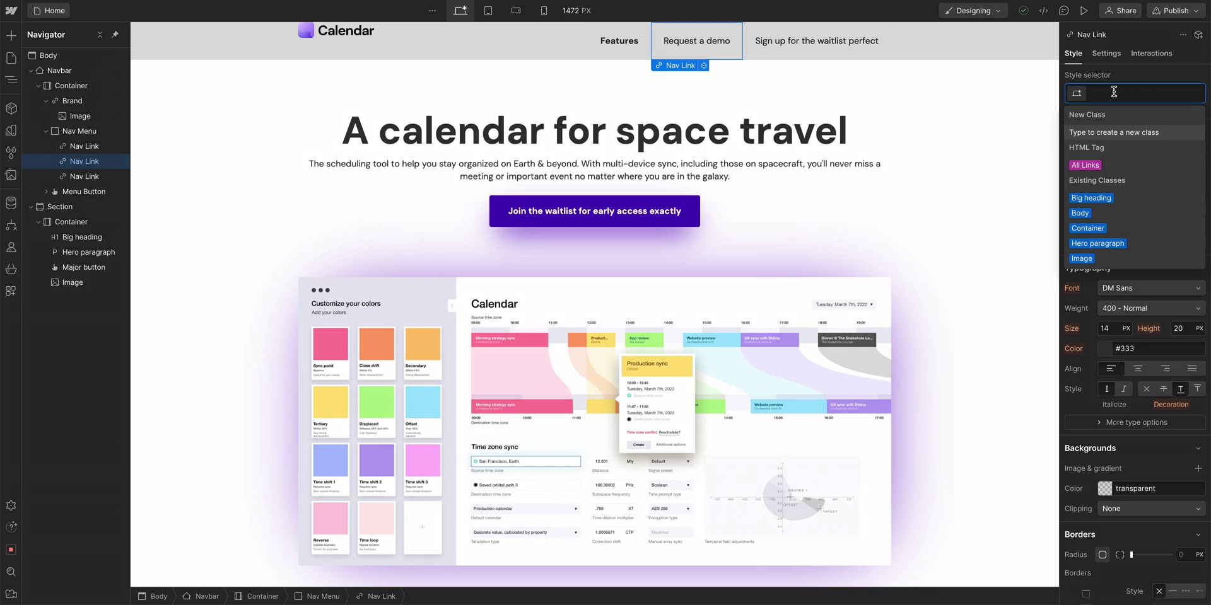
type("nav")
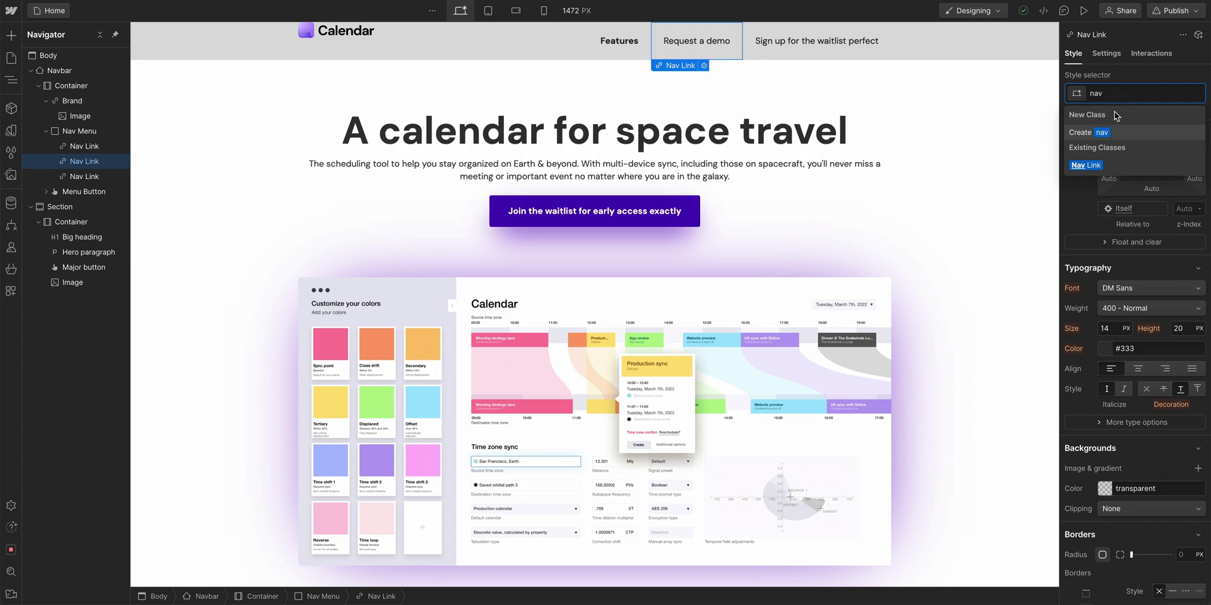
left_click(1114, 165)
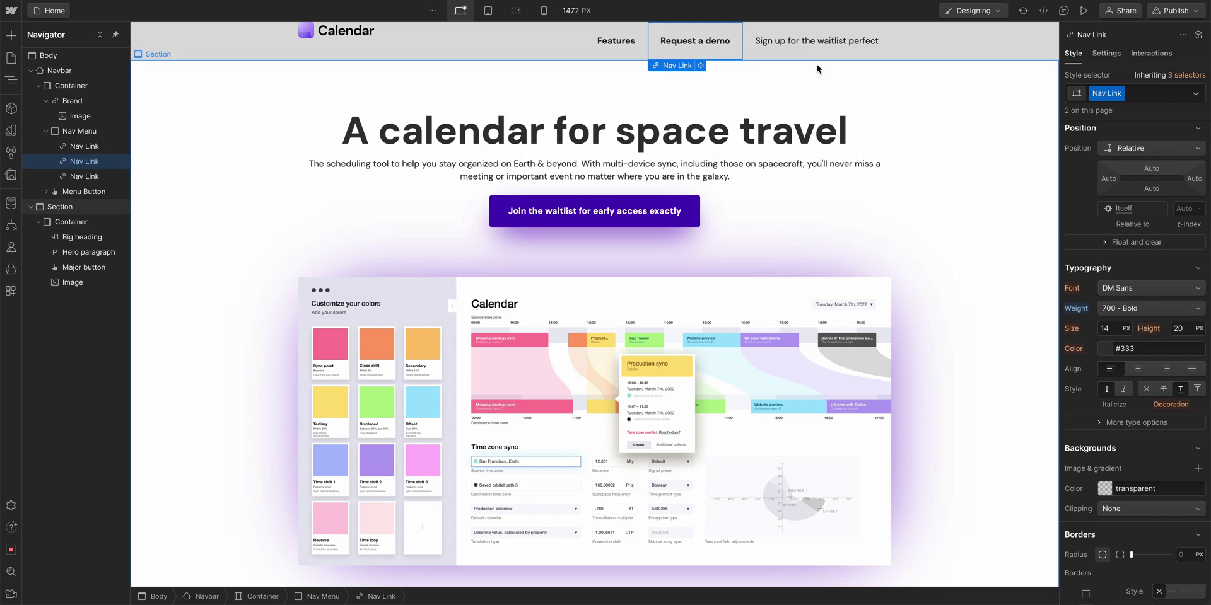
left_click(814, 41)
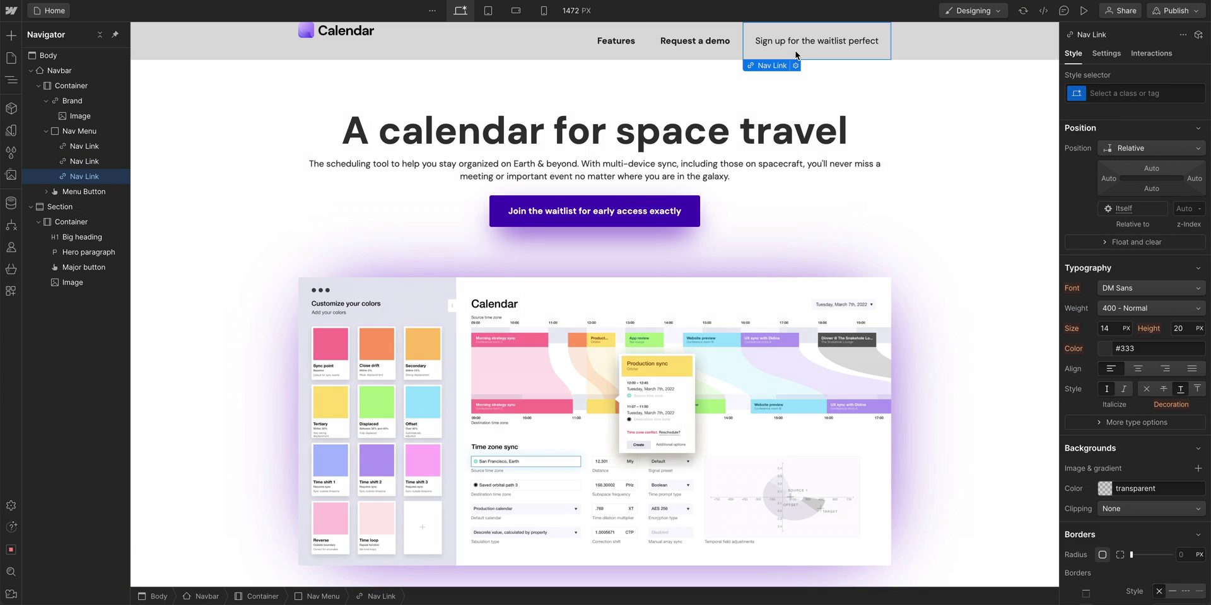
left_click(1102, 87)
type("nav")
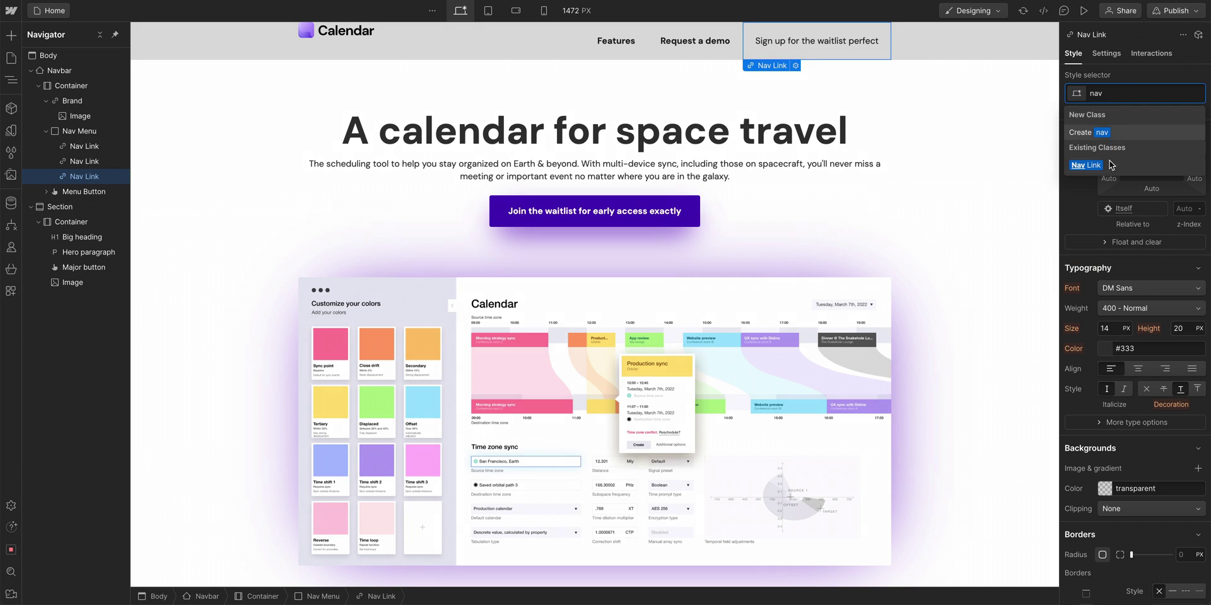
left_click(1110, 165)
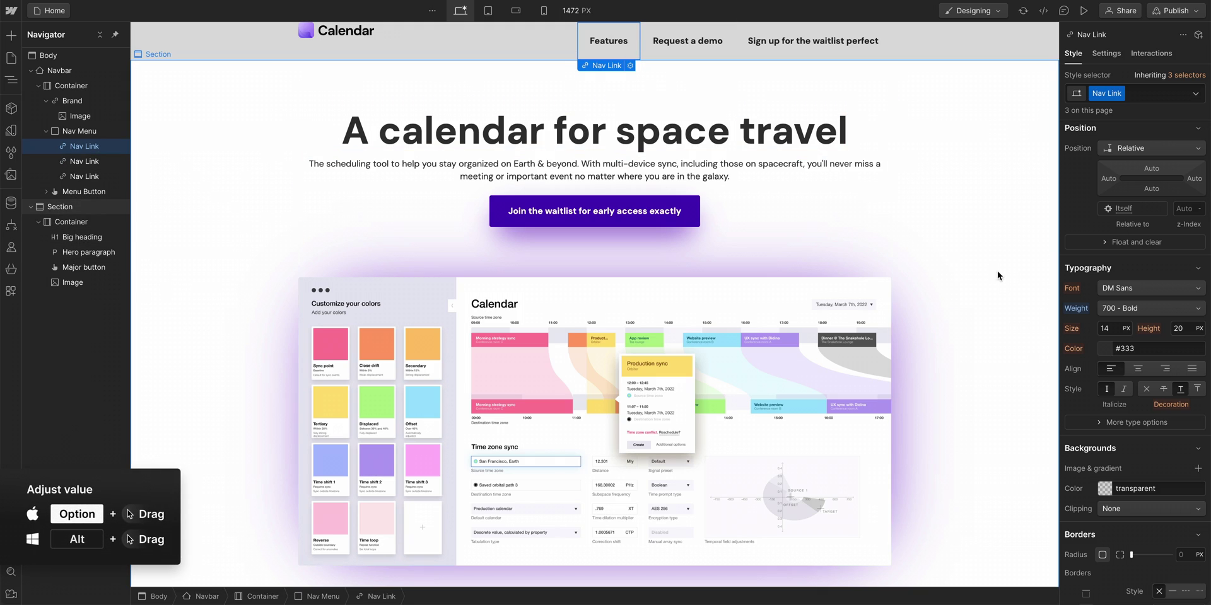
Undo the trial 25 px size back to 14 px, then try a Brand color link background.
left_click_drag(1113, 324, 1113, 324)
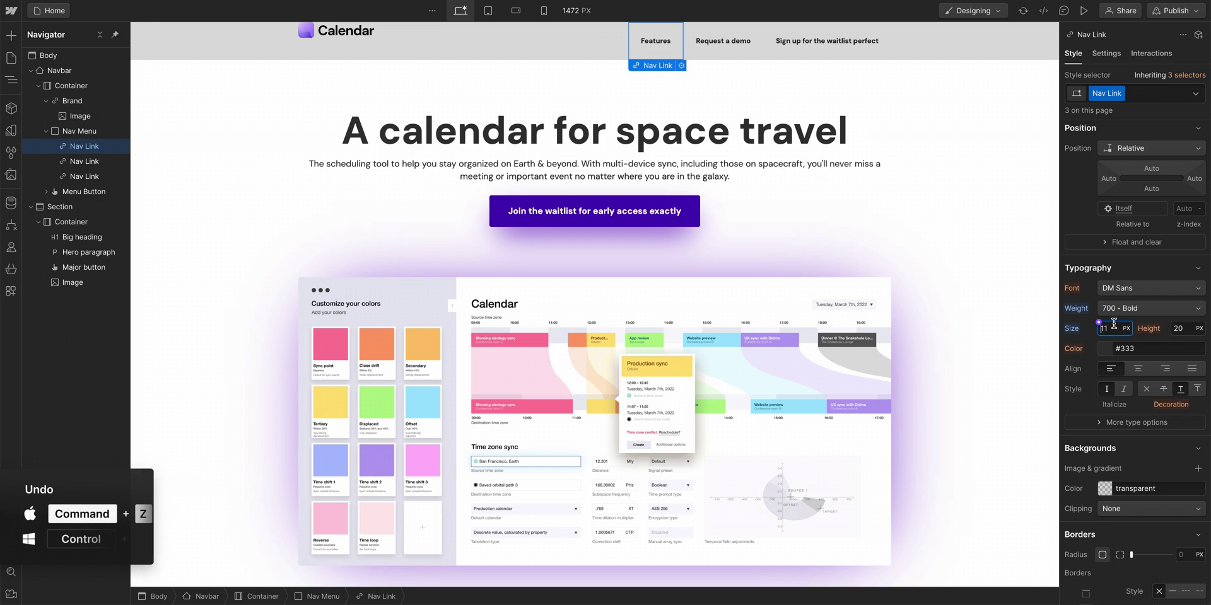
key("ctrl+z")
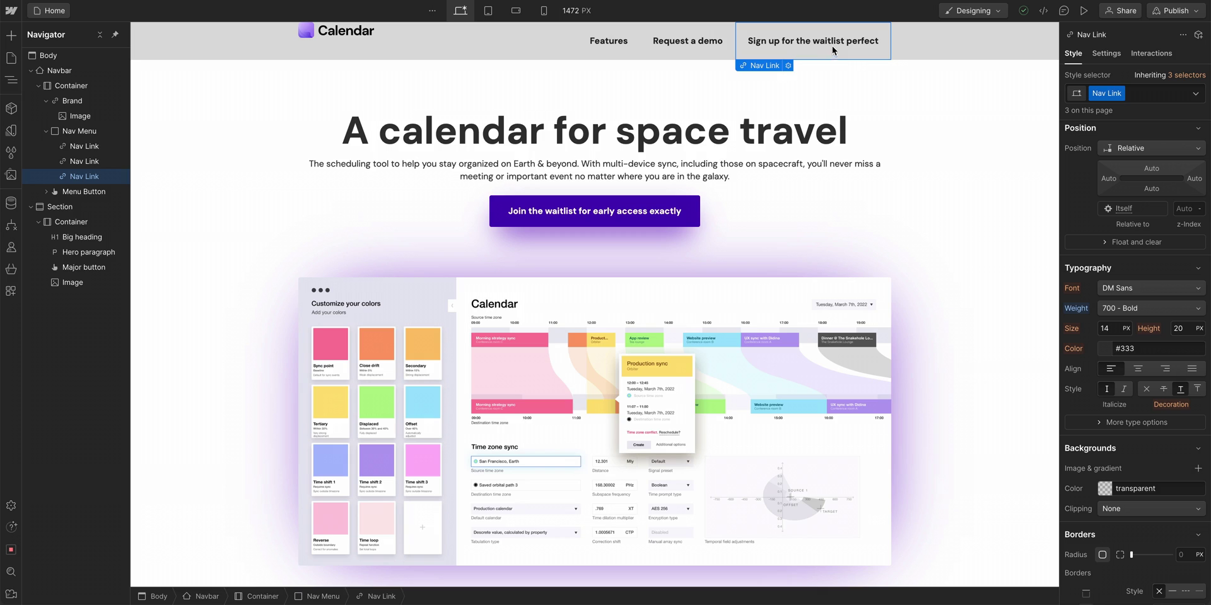
left_click(1104, 488)
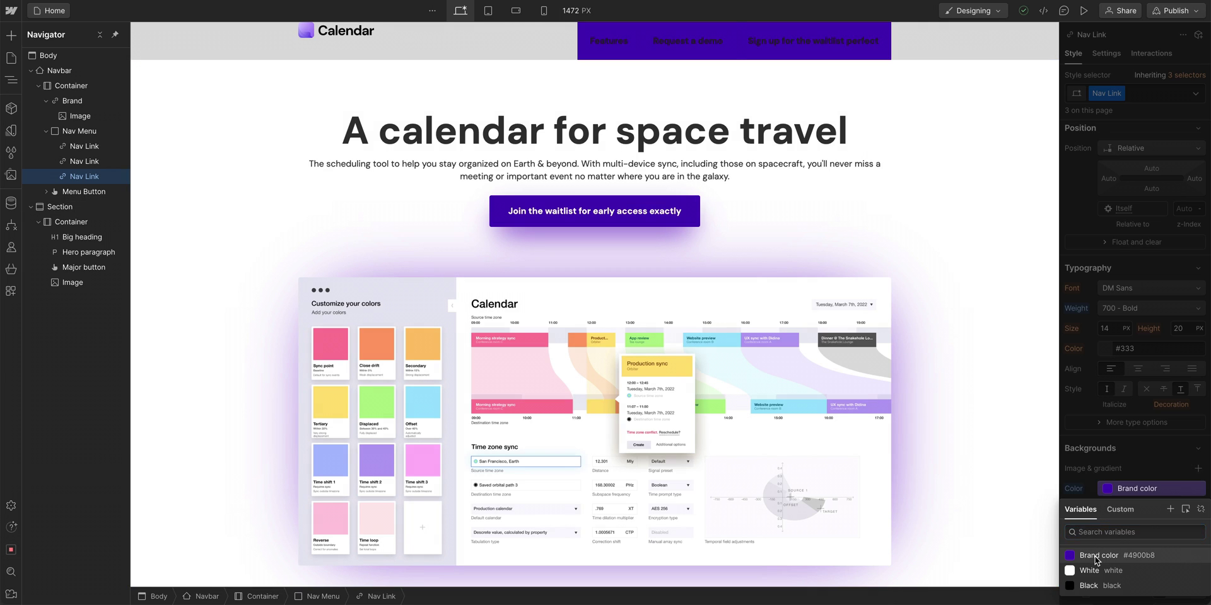
left_click(1097, 555)
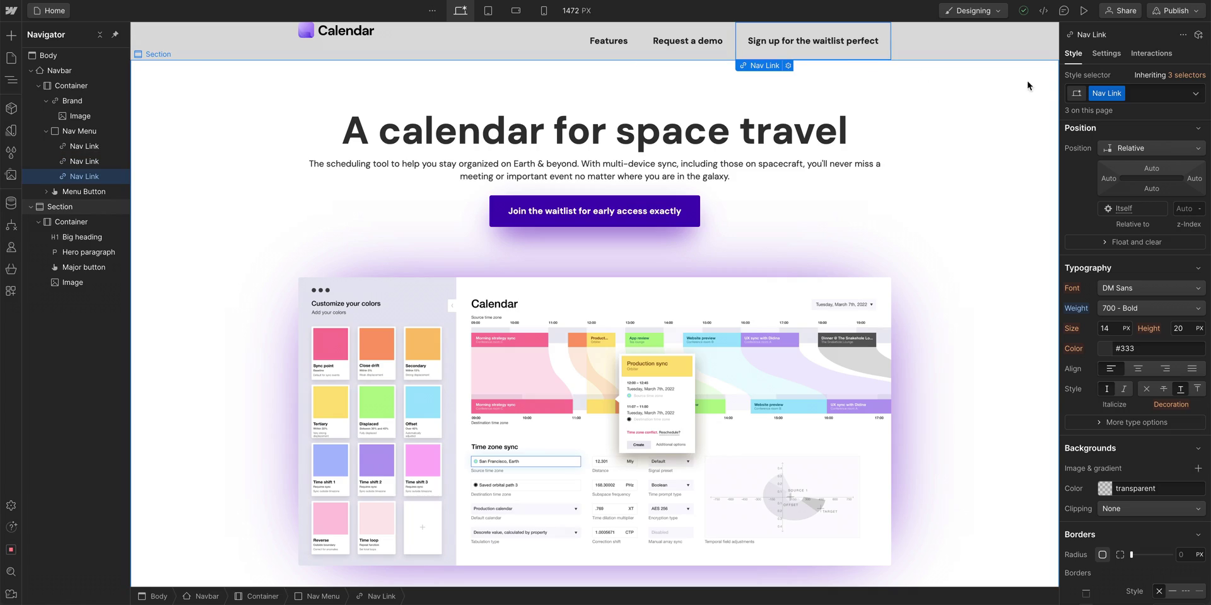
Add a CTA combo class to the sign-up link with a Brand color background.
left_click(1147, 96)
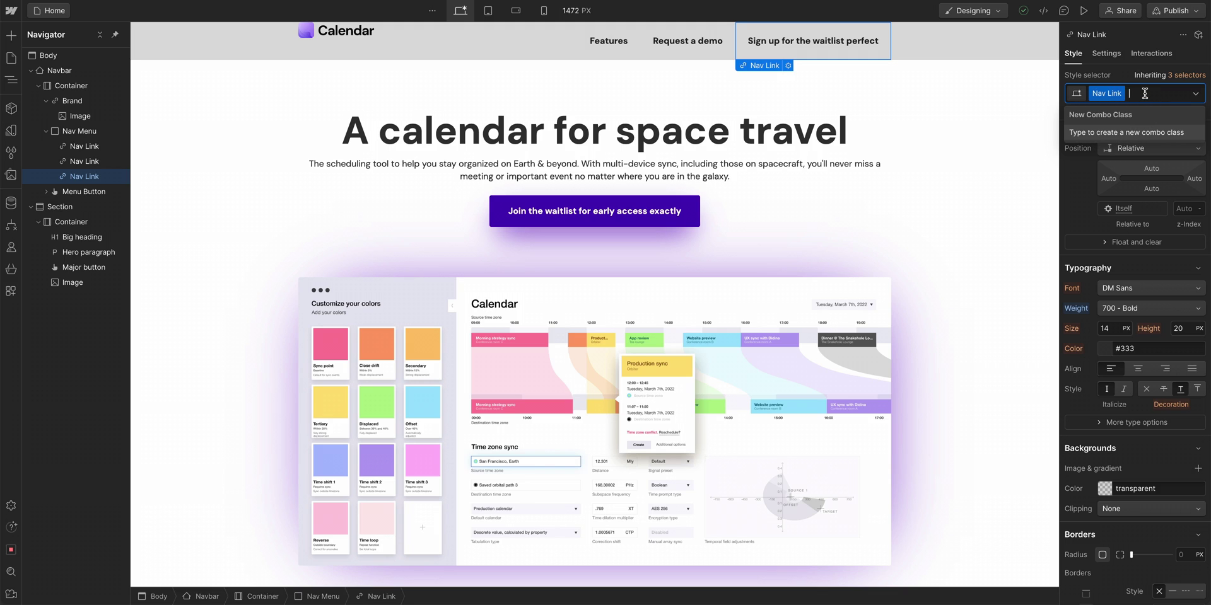
type("CTA")
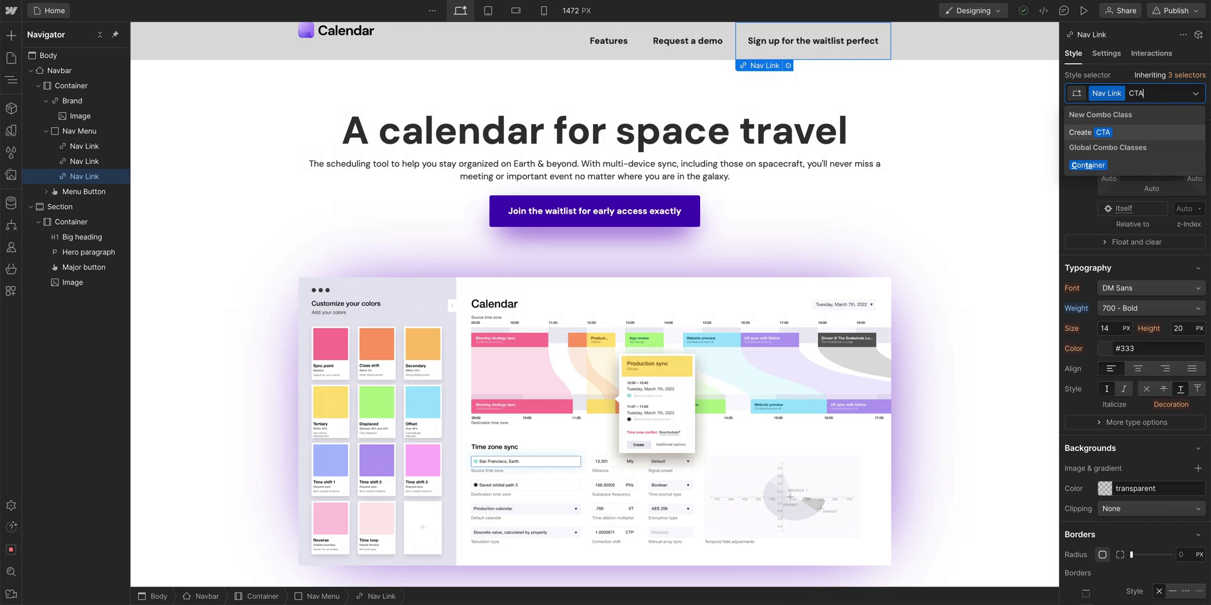
key("Return")
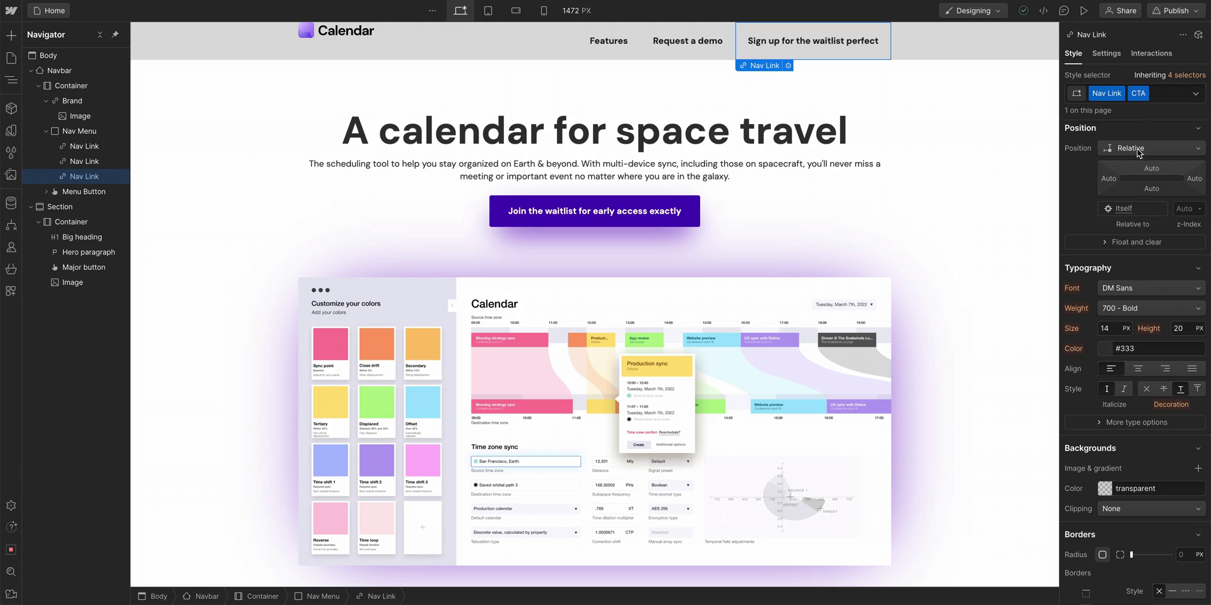
left_click(1103, 488)
left_click(1102, 556)
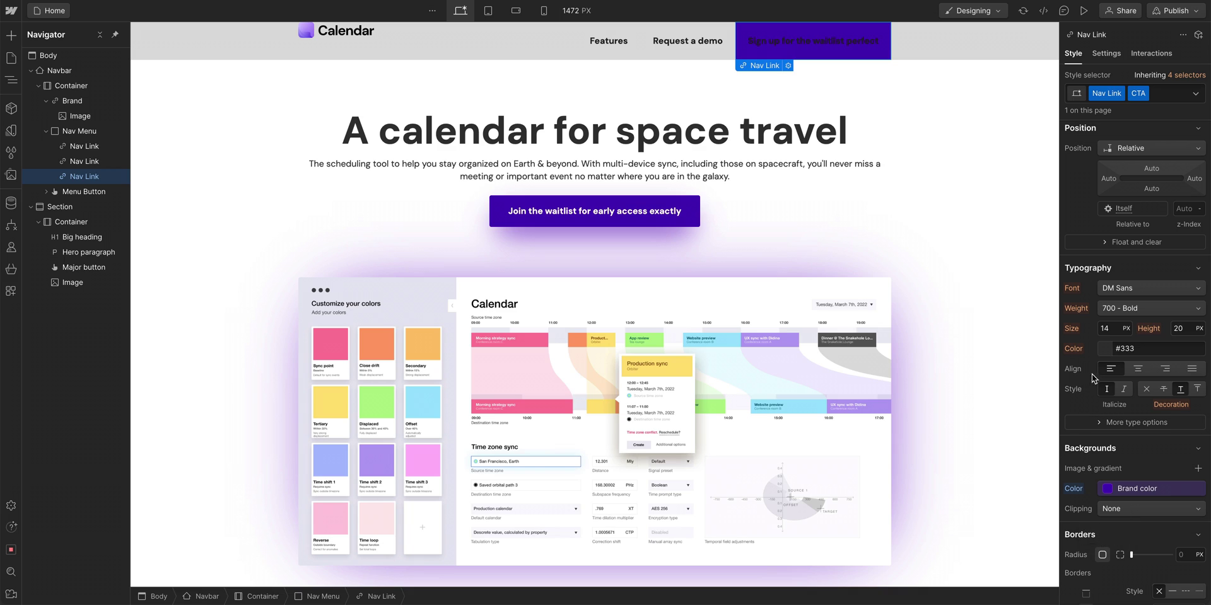
Make the CTA link's text colour white.
left_click(1104, 351)
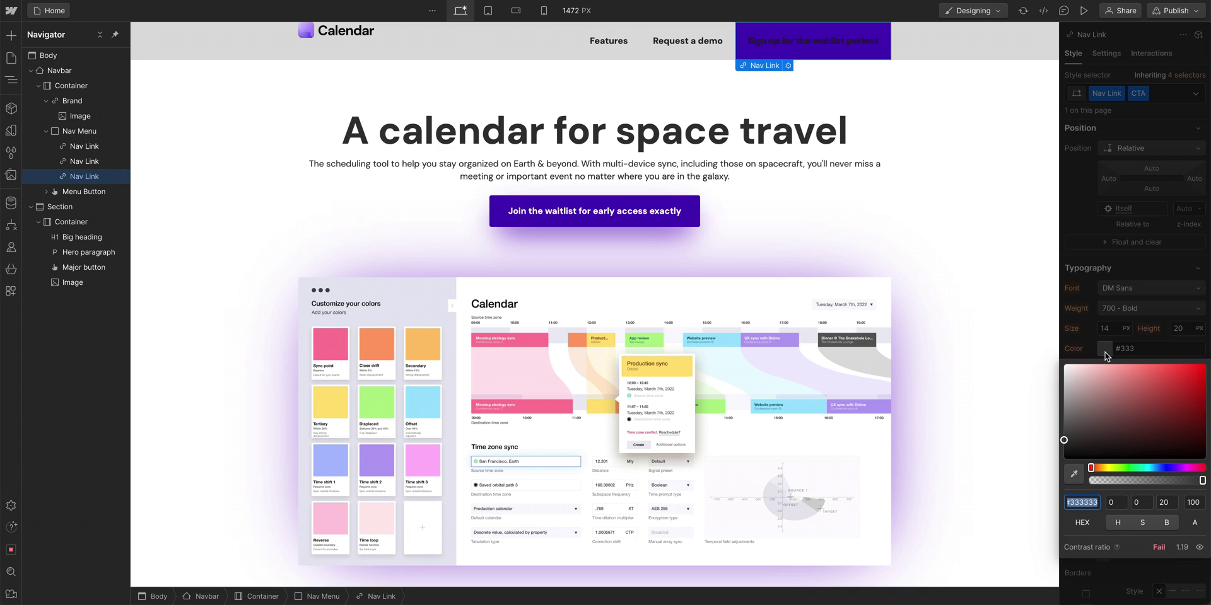
left_click_drag(1104, 368, 1063, 364)
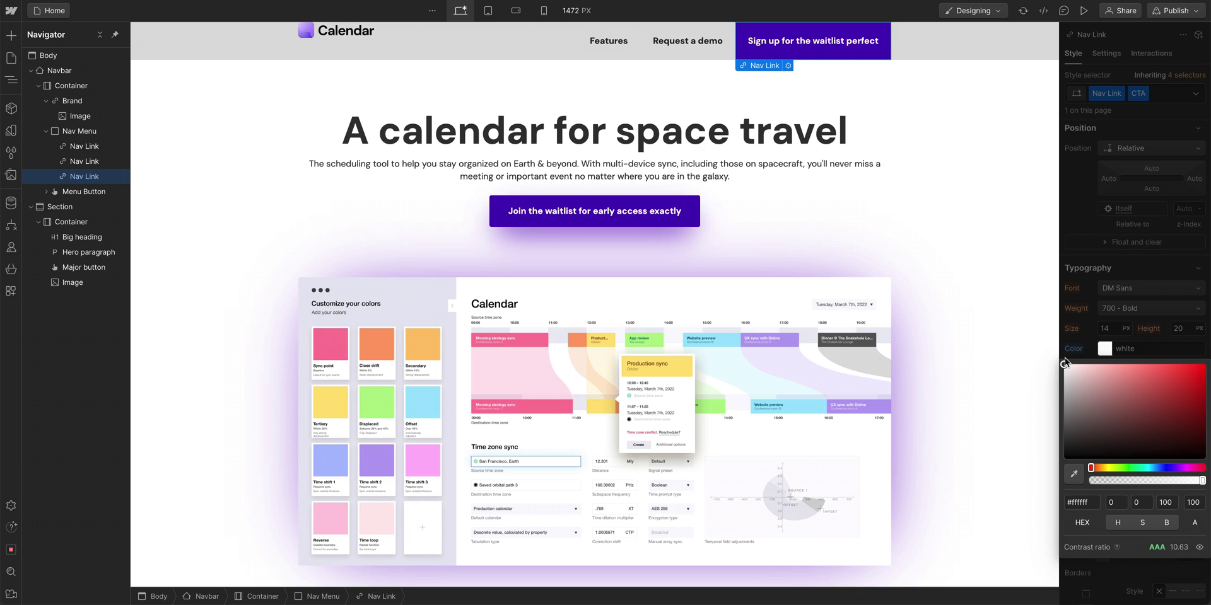
left_click(1092, 348)
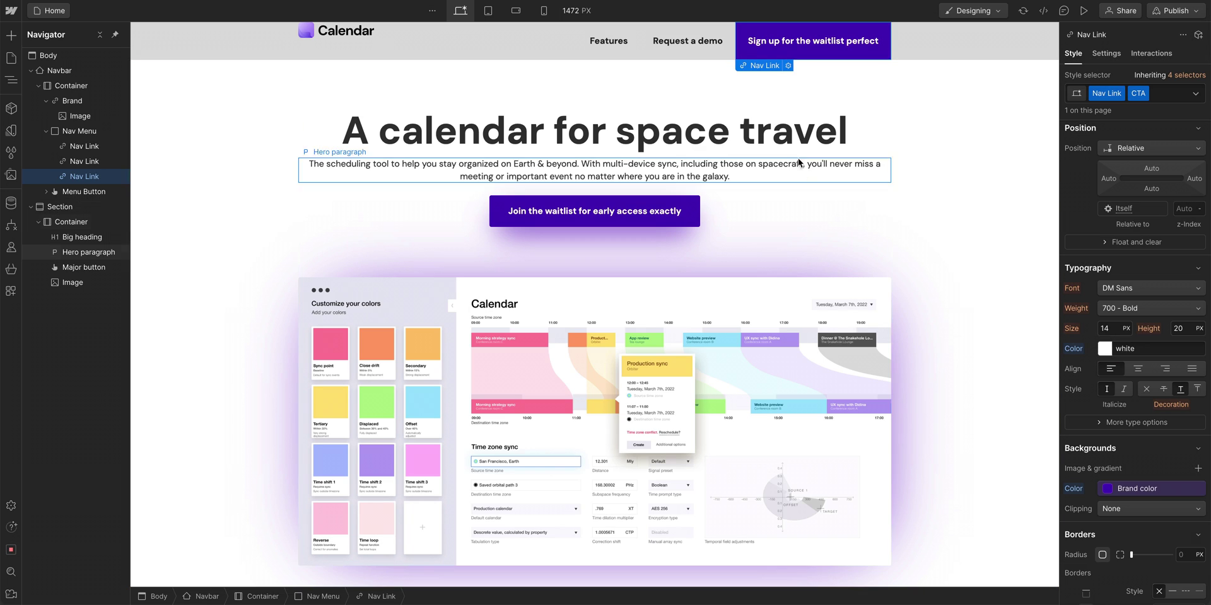
left_click(690, 58)
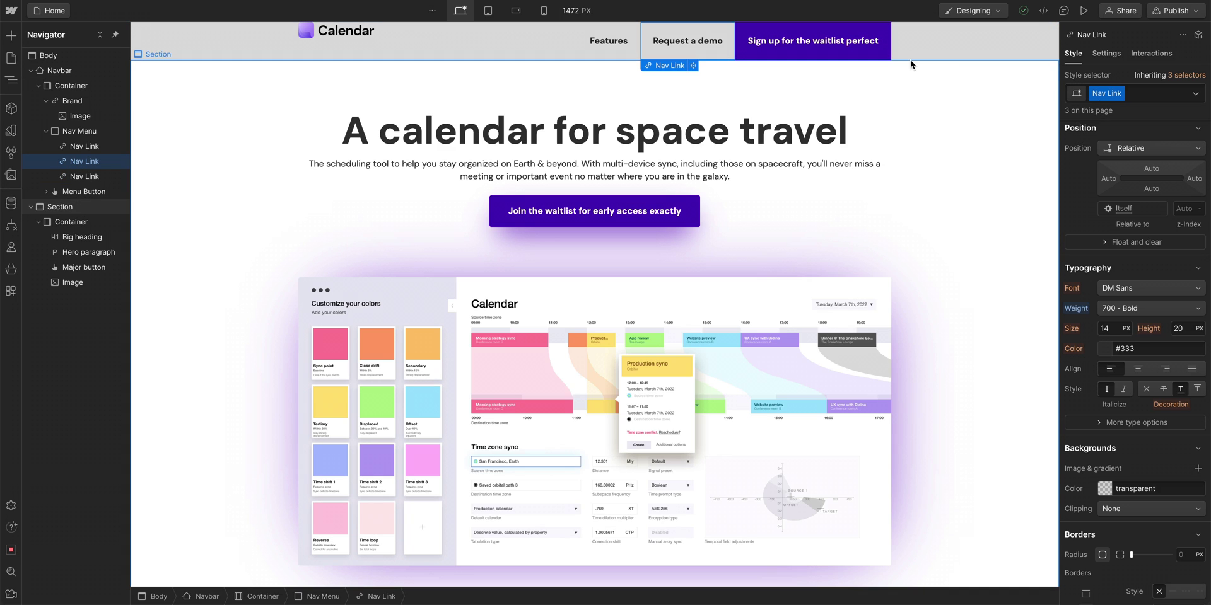
Shrink the Nav Link class's top and bottom padding together, discarding a CTA-only padding try.
left_click(881, 58)
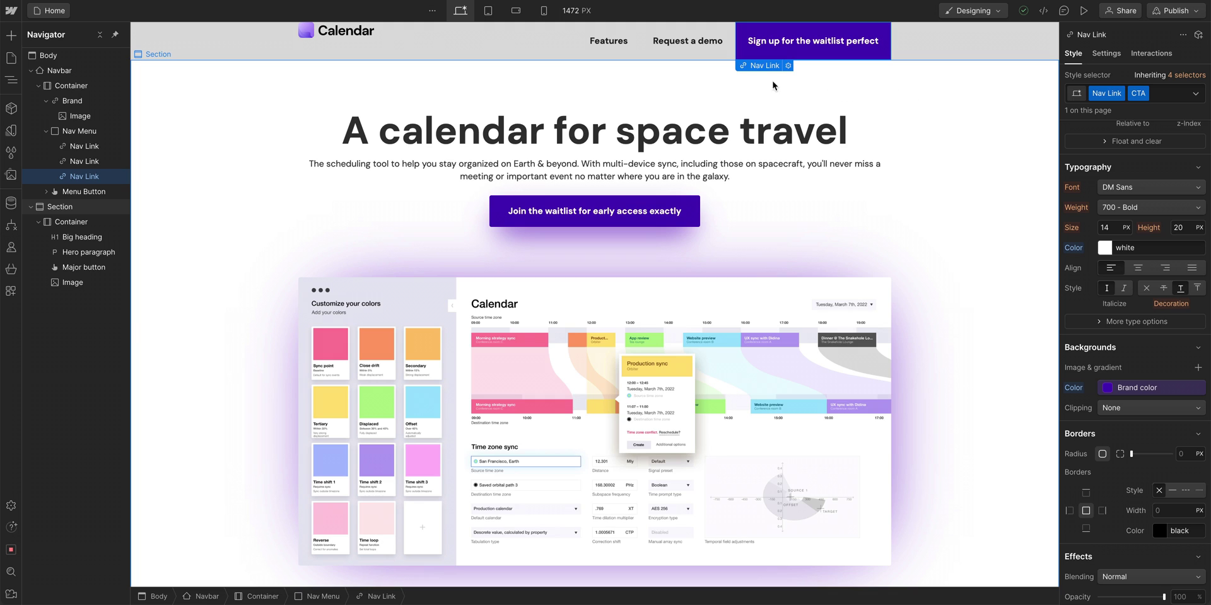
left_click(688, 44)
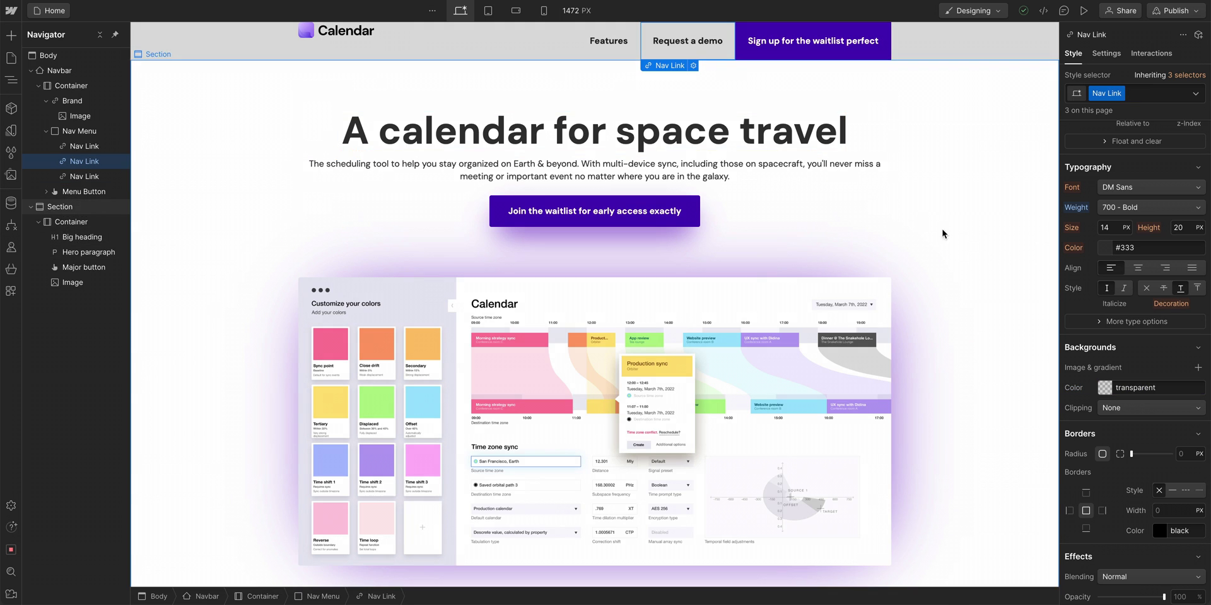
scroll(1099, 272, "up", 6)
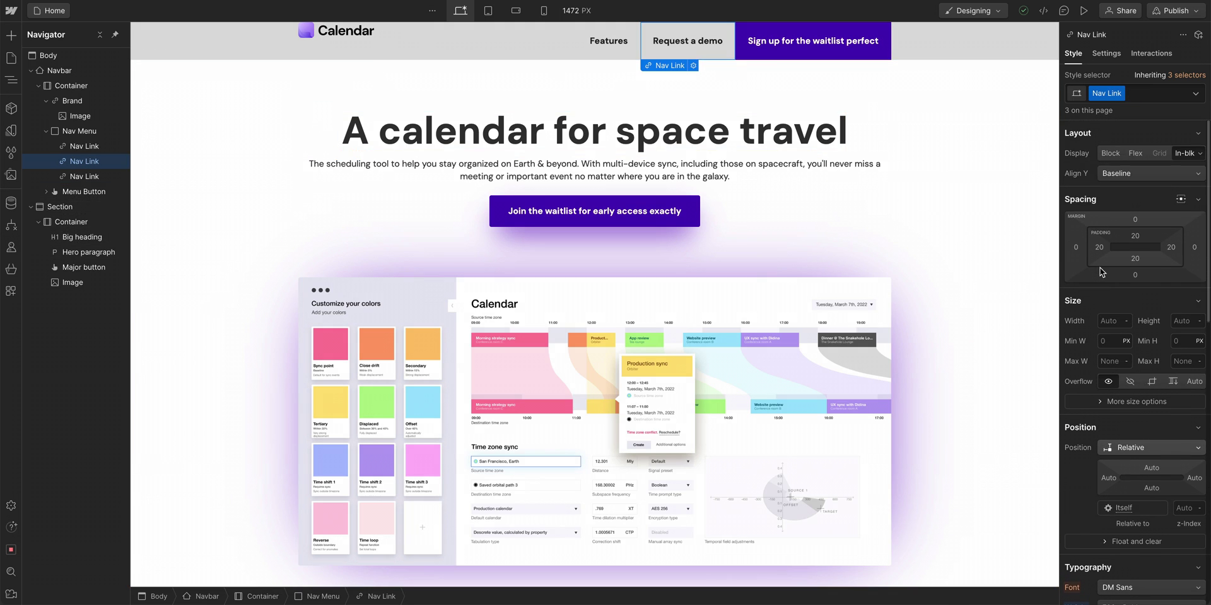
left_click(812, 56)
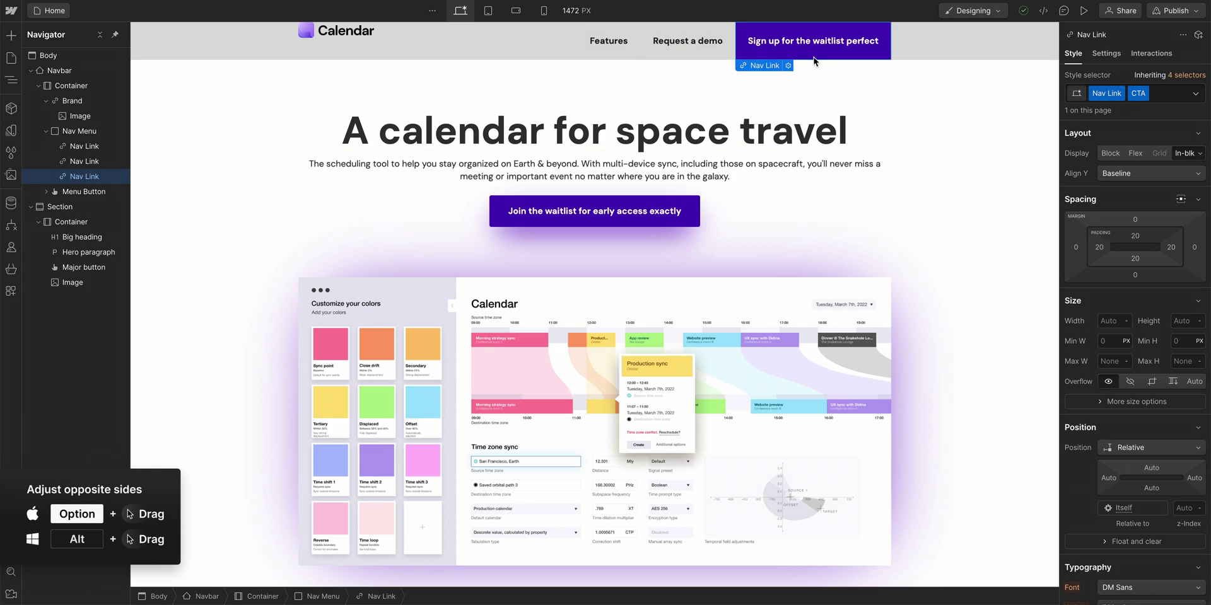
left_click_drag(1136, 238, 1136, 237)
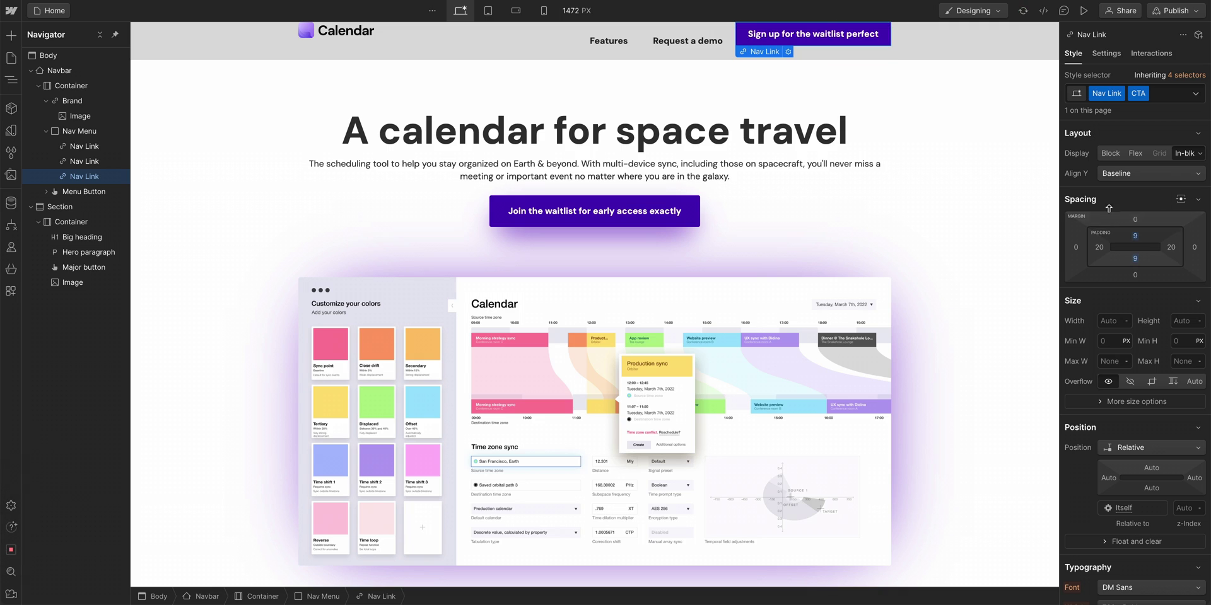
key("super+z")
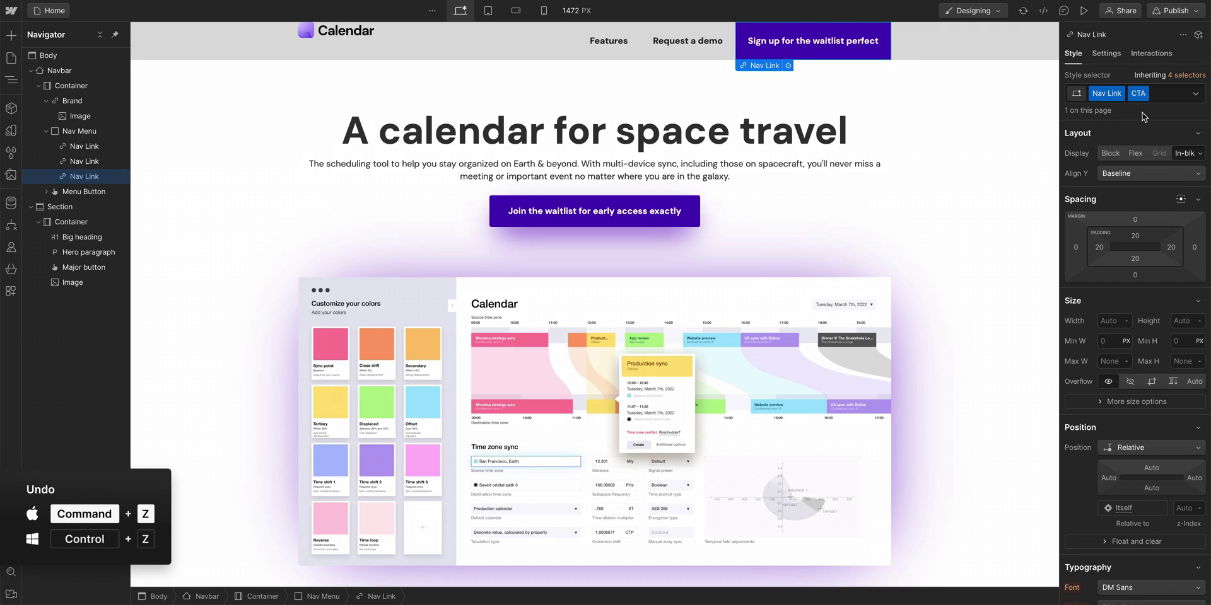
left_click(631, 53)
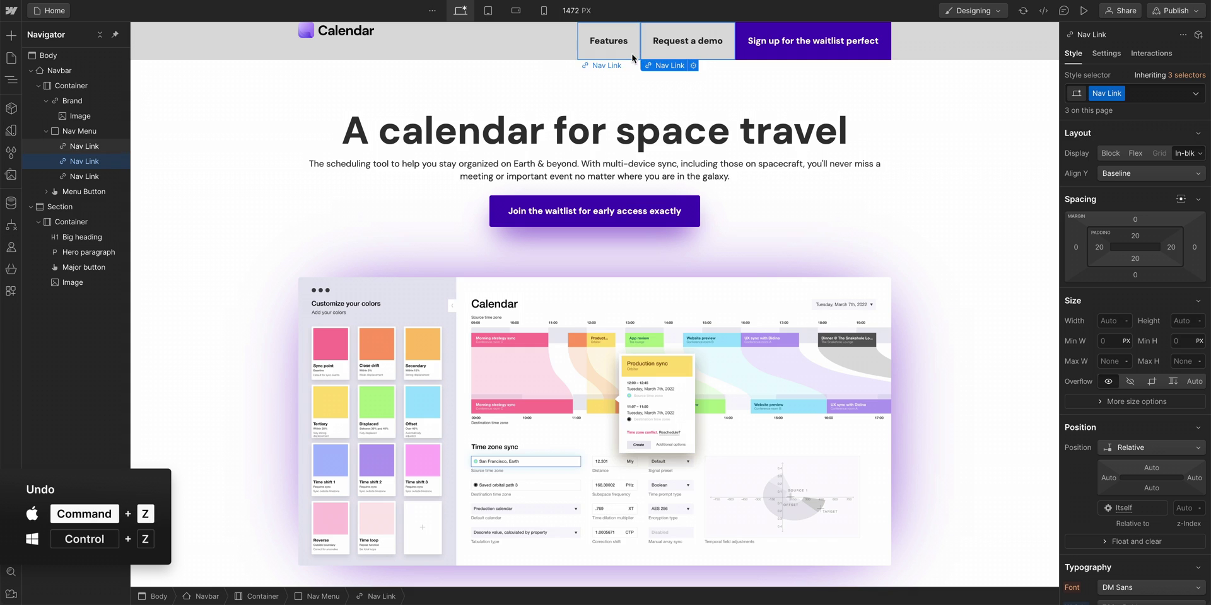
left_click(692, 55)
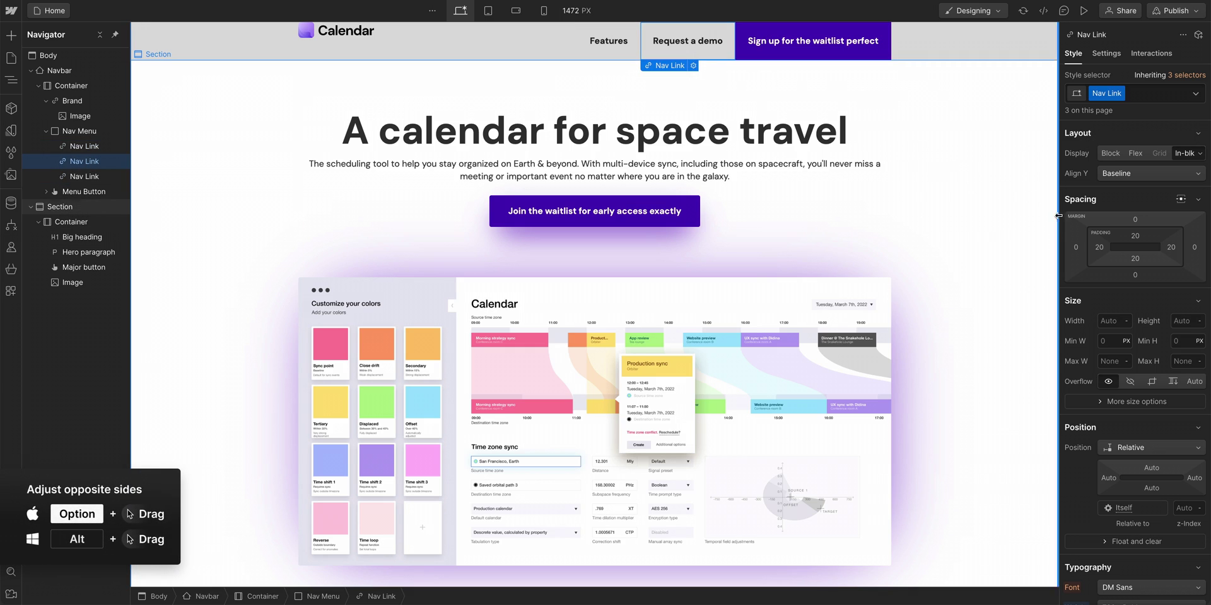
left_click_drag(1143, 242, 1150, 235)
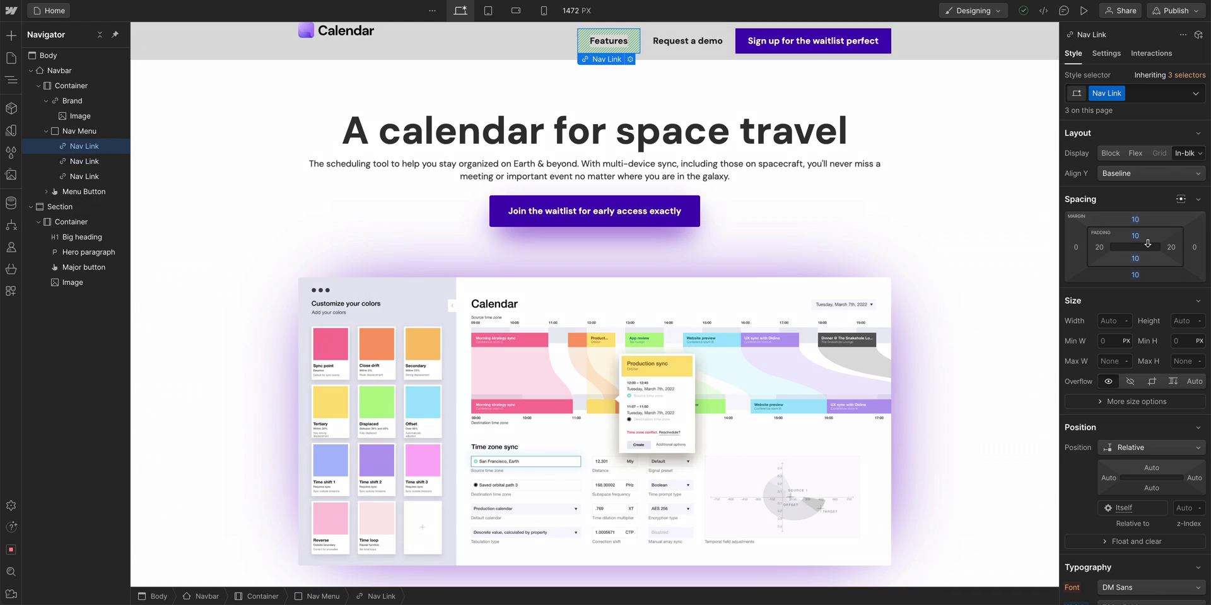
scroll(1147, 243, "down", 5)
left_click(1113, 375)
type("25")
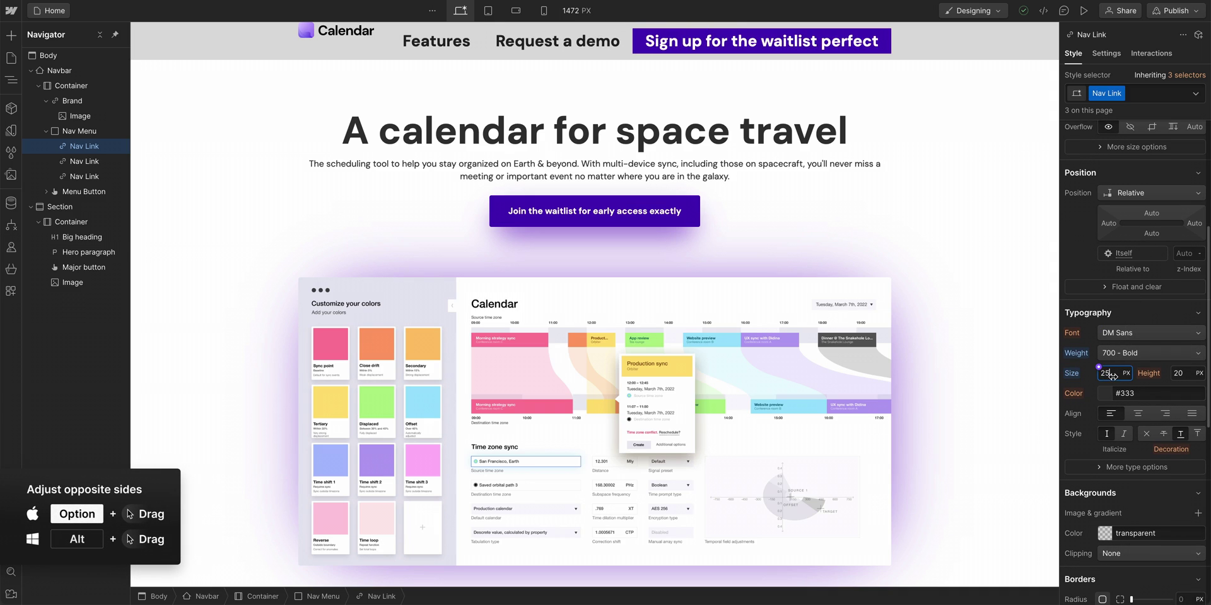
key("BackSpace")
key("BackSpace")
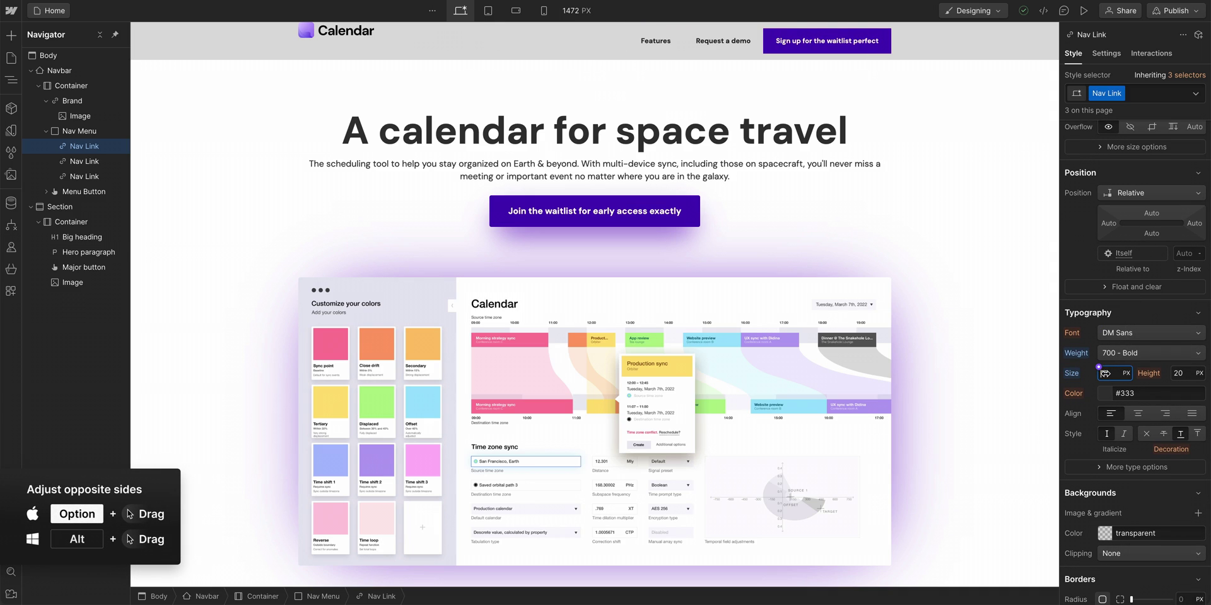
type("18")
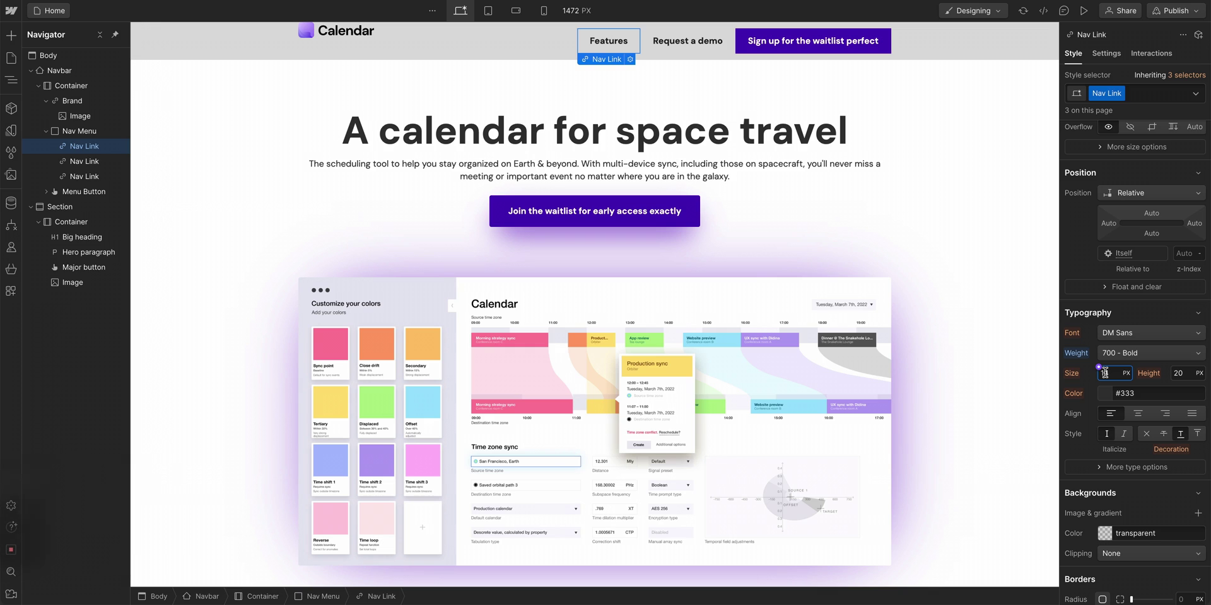
left_click(844, 51)
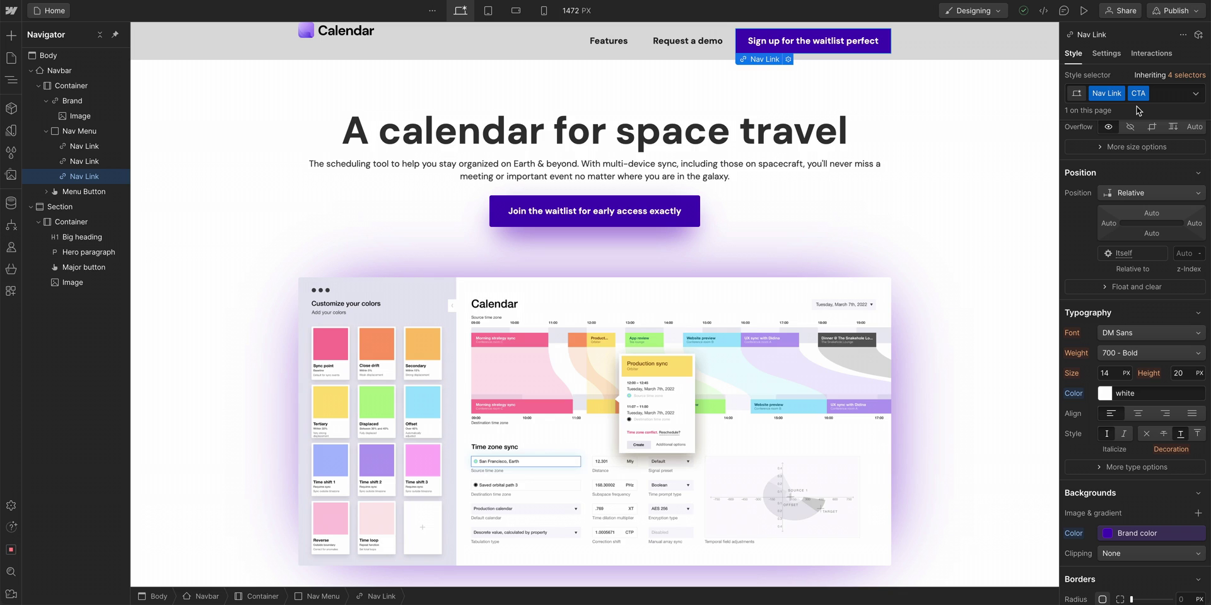
left_click(687, 40)
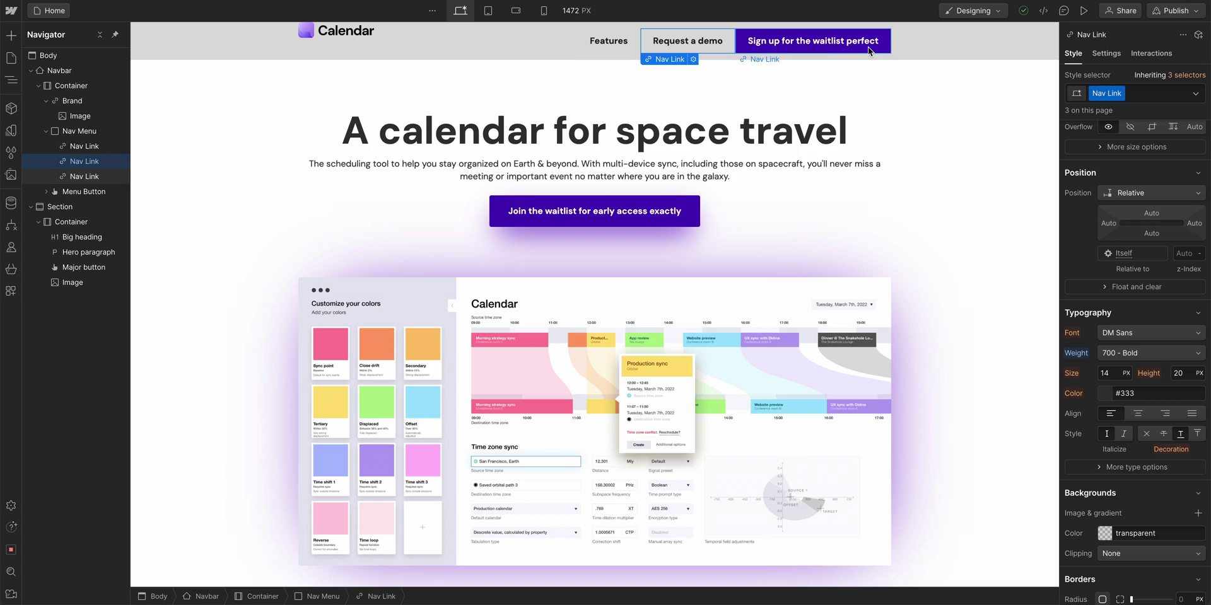
left_click(1120, 337)
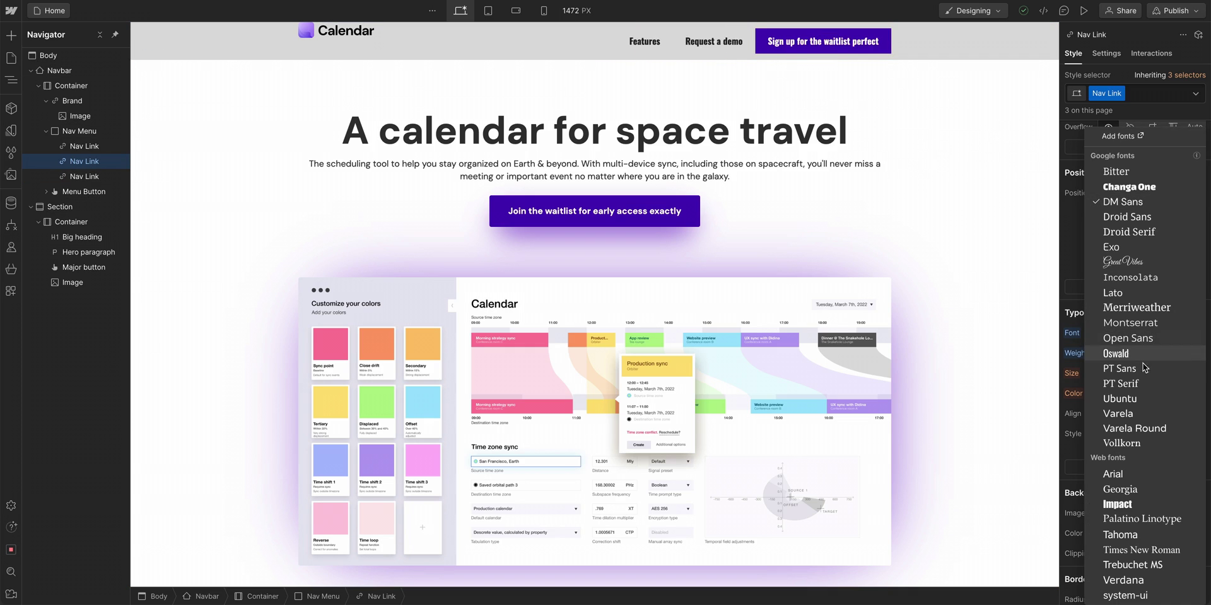
left_click(1075, 261)
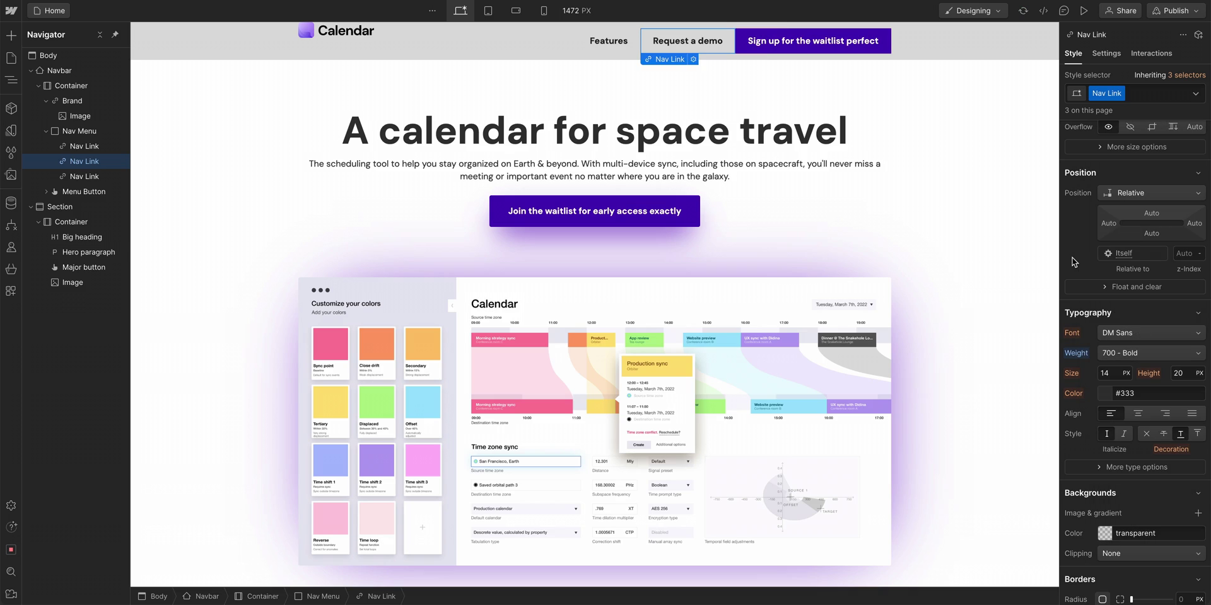
left_click(813, 40)
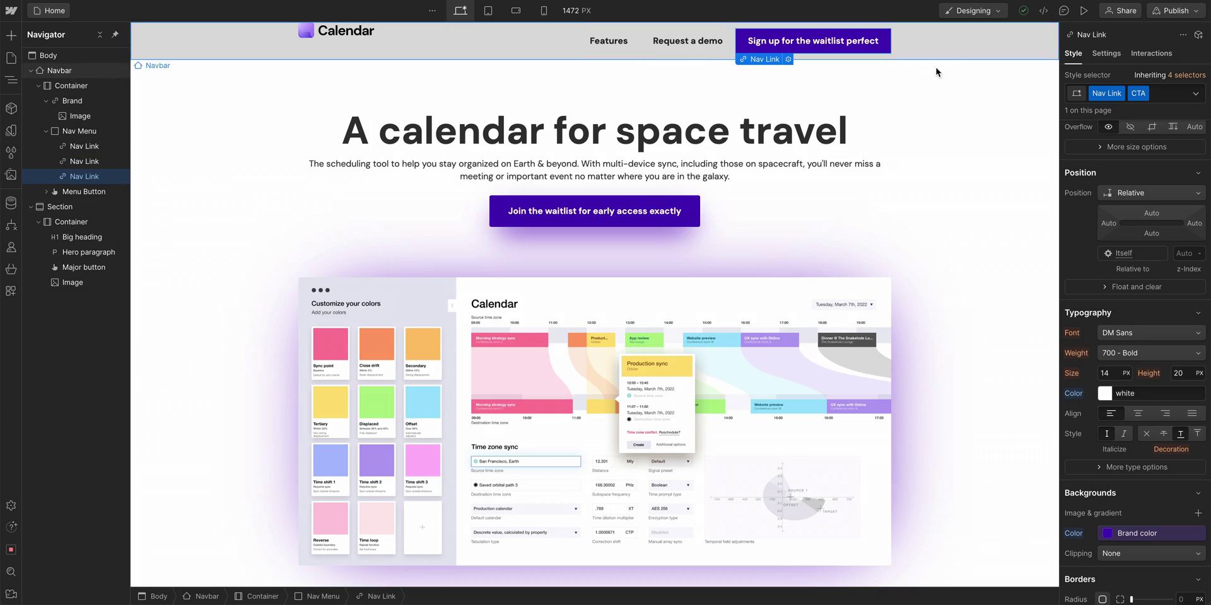
left_click(705, 51)
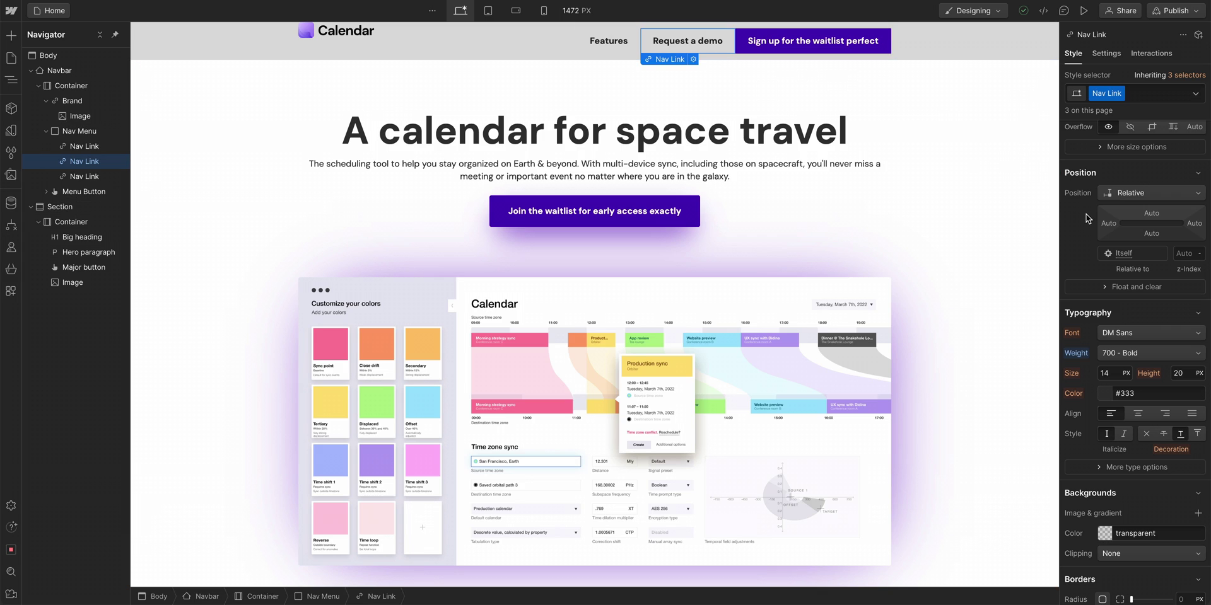
left_click(815, 47)
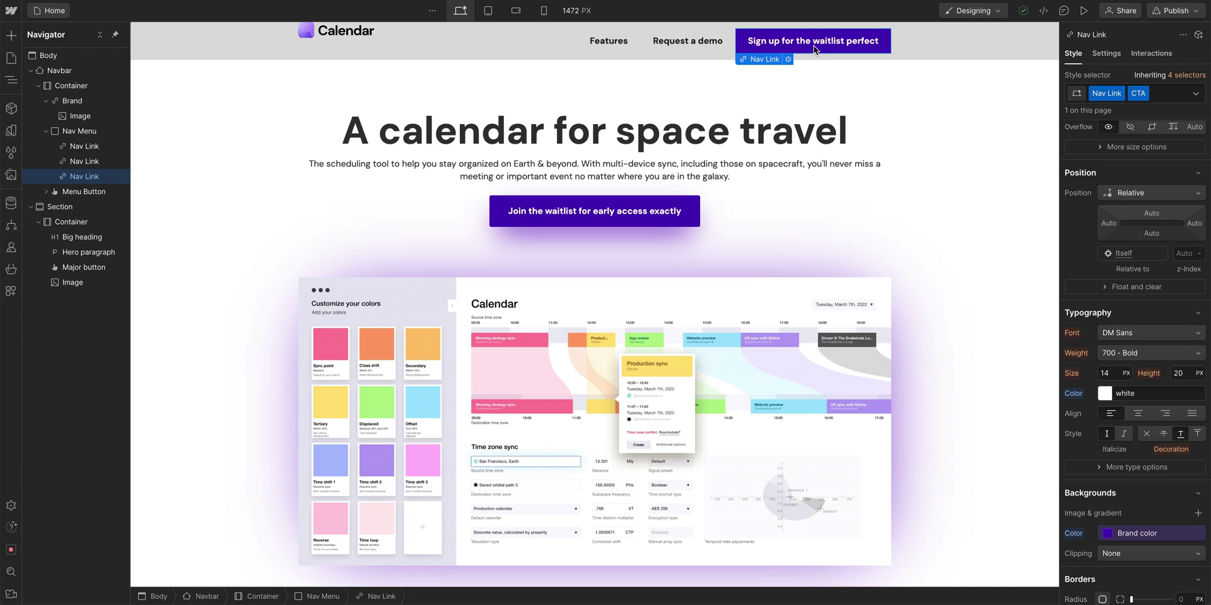
Give the Calendar logo image a 14 px top margin.
left_click(370, 36)
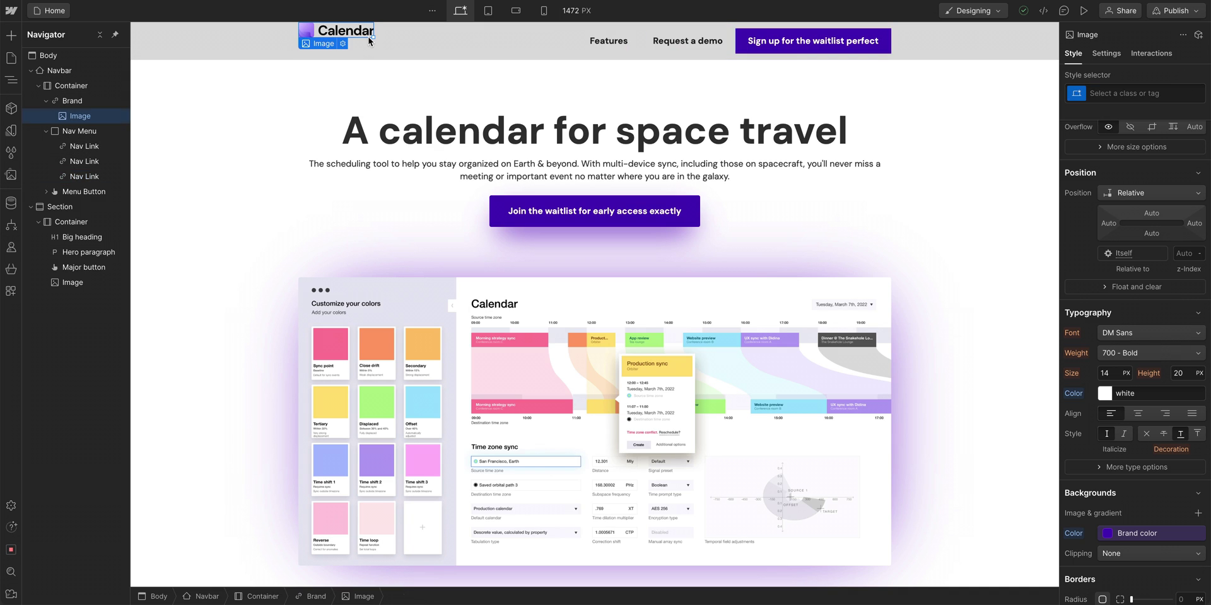
scroll(1097, 224, "up", 4)
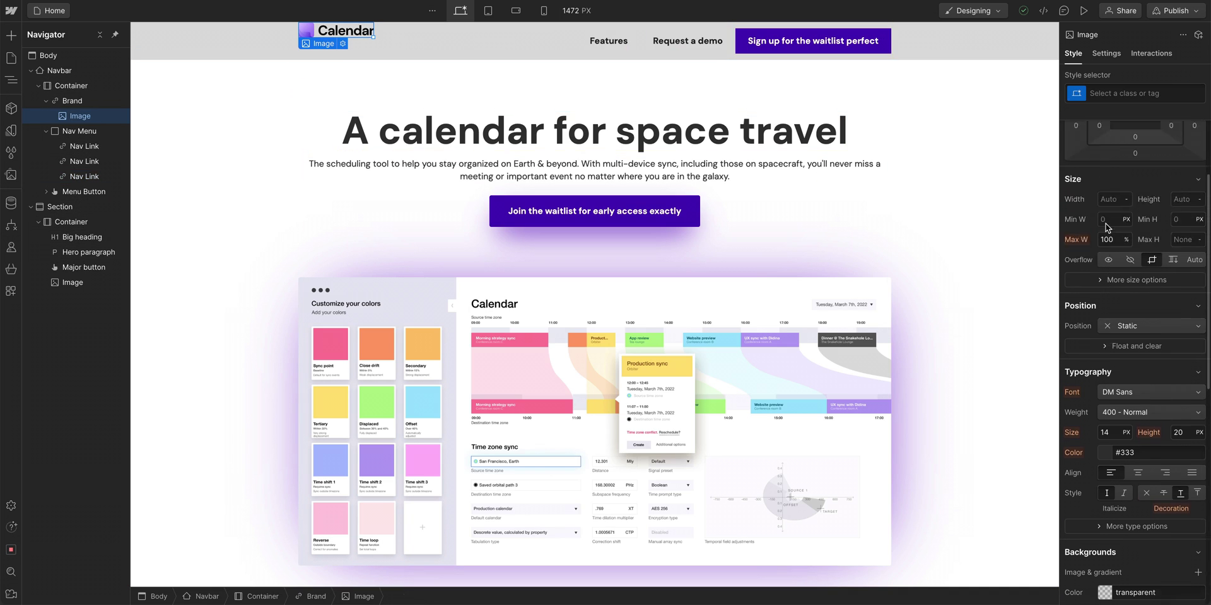
left_click_drag(1133, 225, 1149, 214)
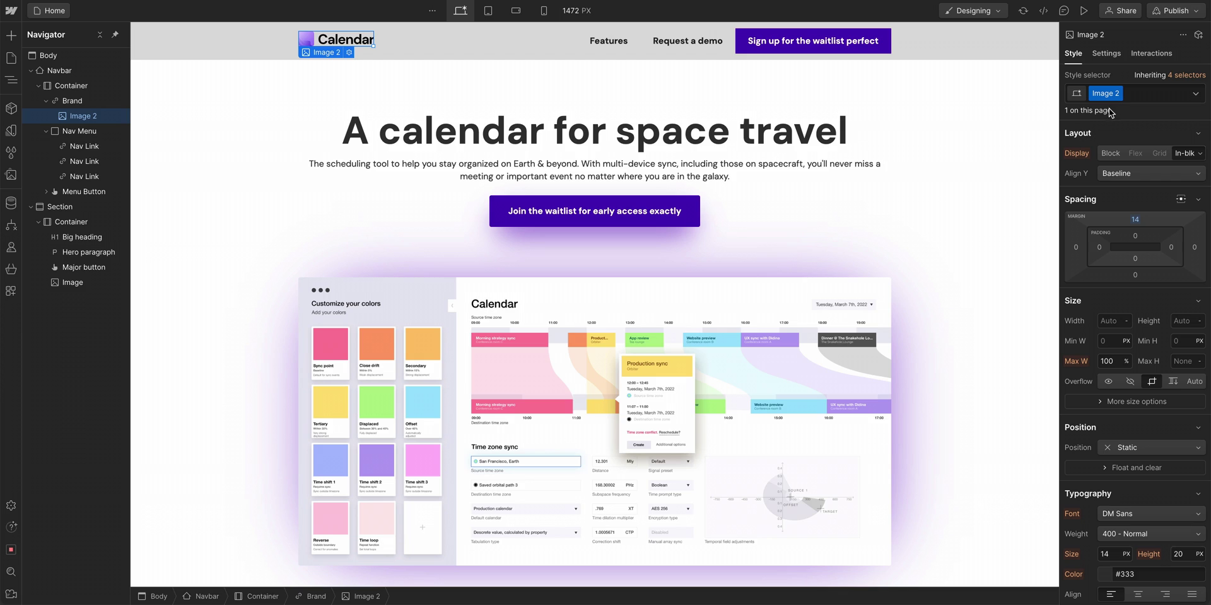
left_click(840, 305)
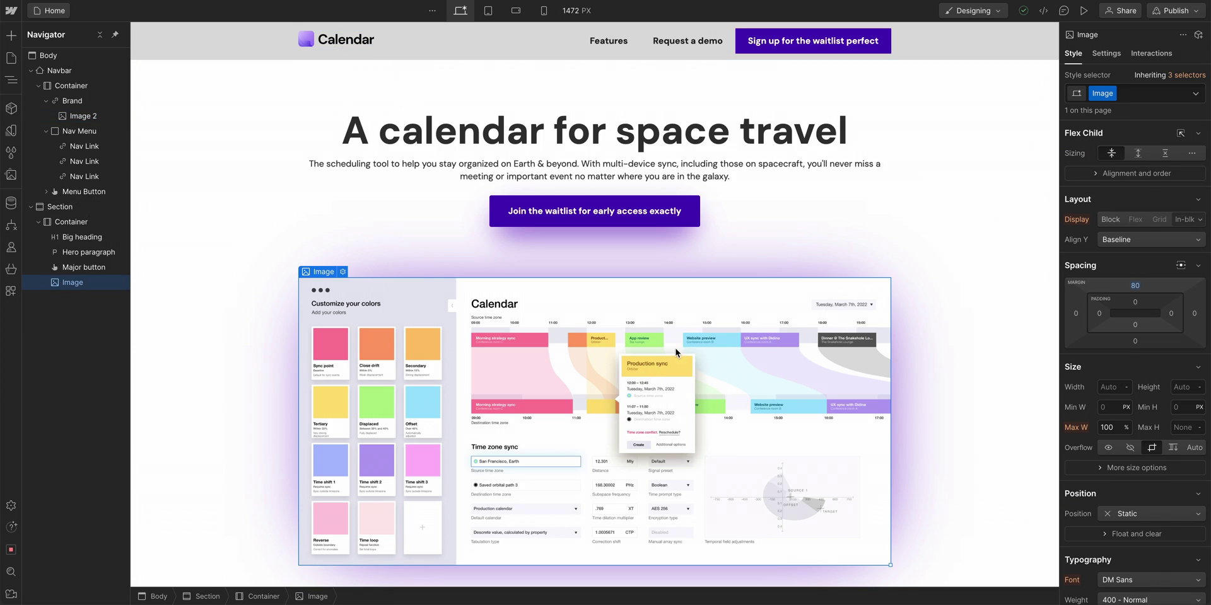
Rename the logo's class from Image 2 to Logo.
left_click(368, 47)
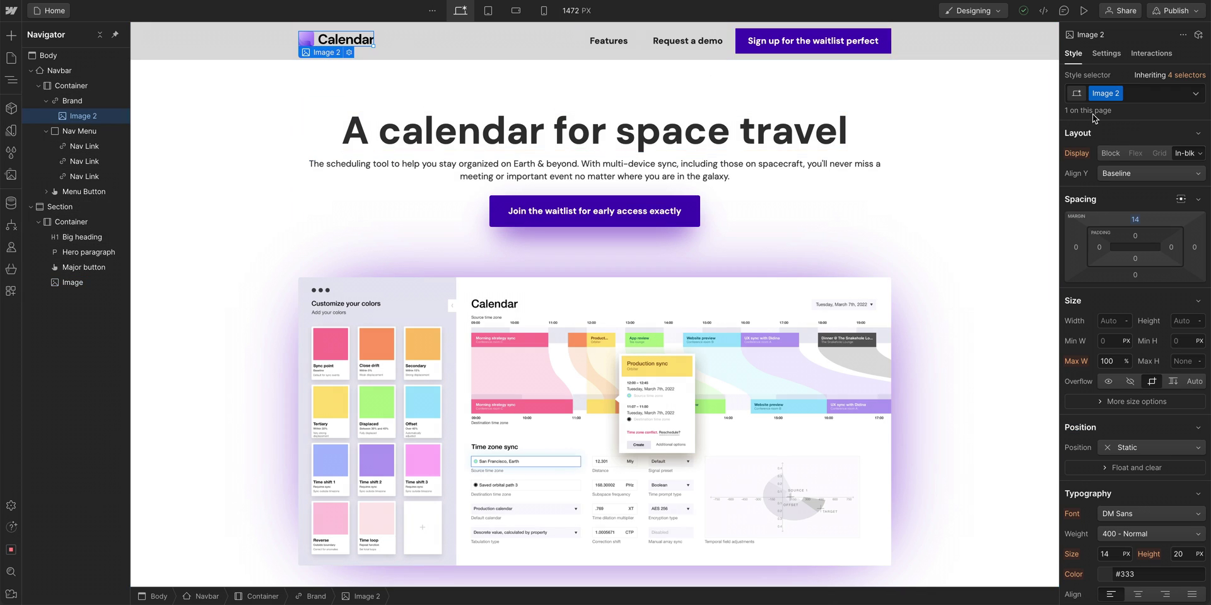
double_click(1105, 93)
type("Logo")
key("Return")
Replace the navbar's light gray #ddd background with white using the colour picker.
left_click(105, 70)
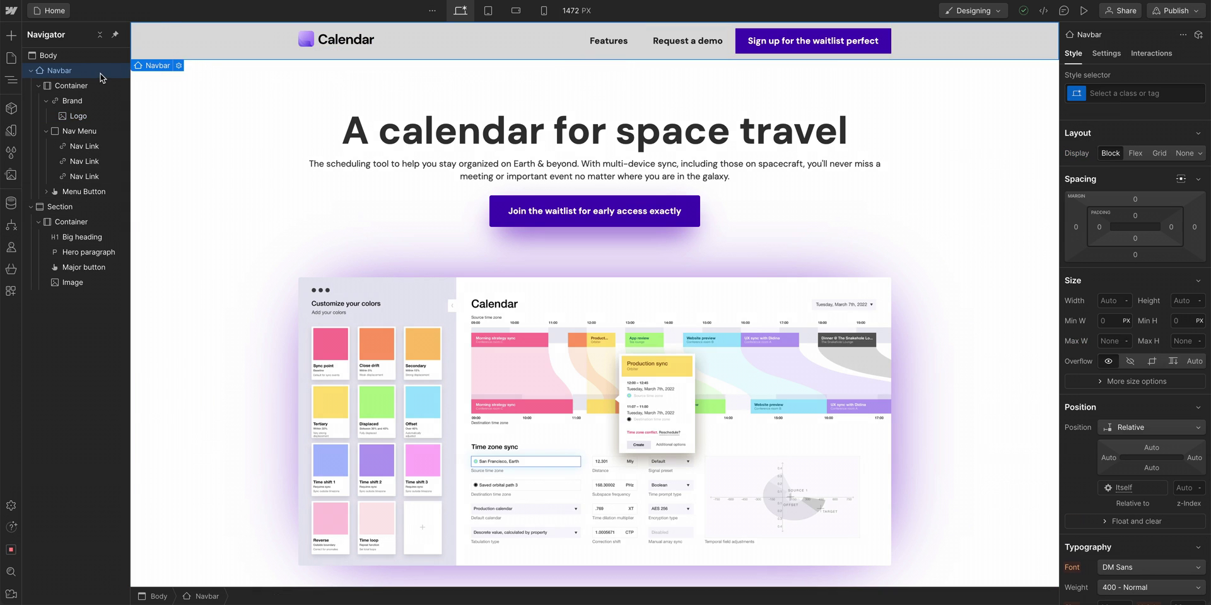
scroll(1110, 235, "down", 3)
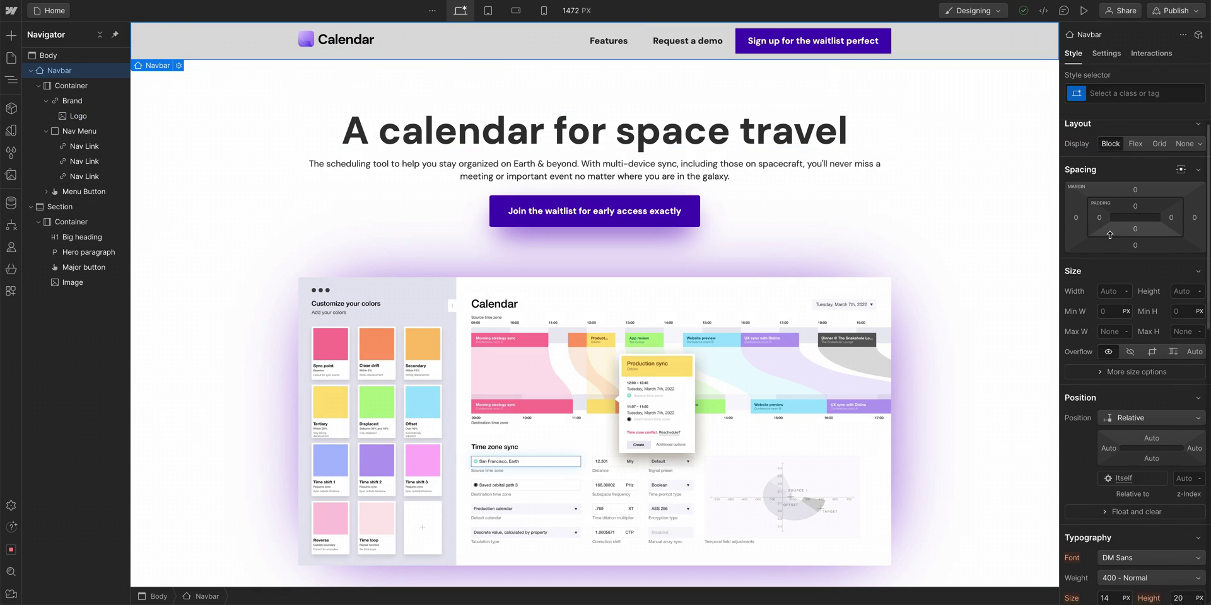
scroll(1107, 328, "down", 3)
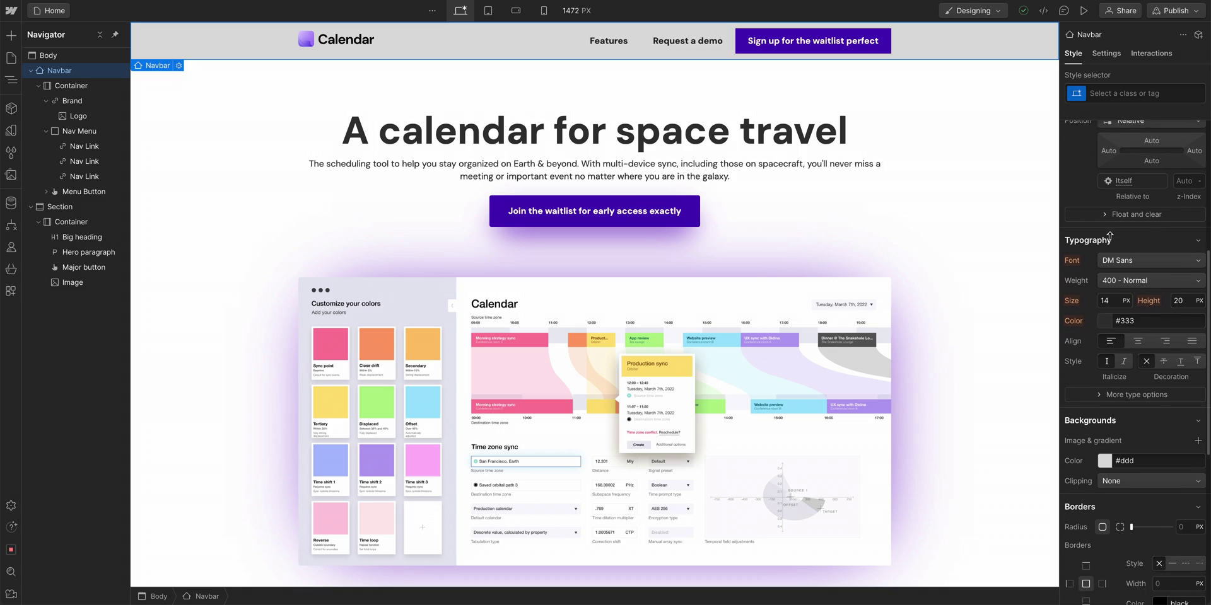
left_click(1105, 458)
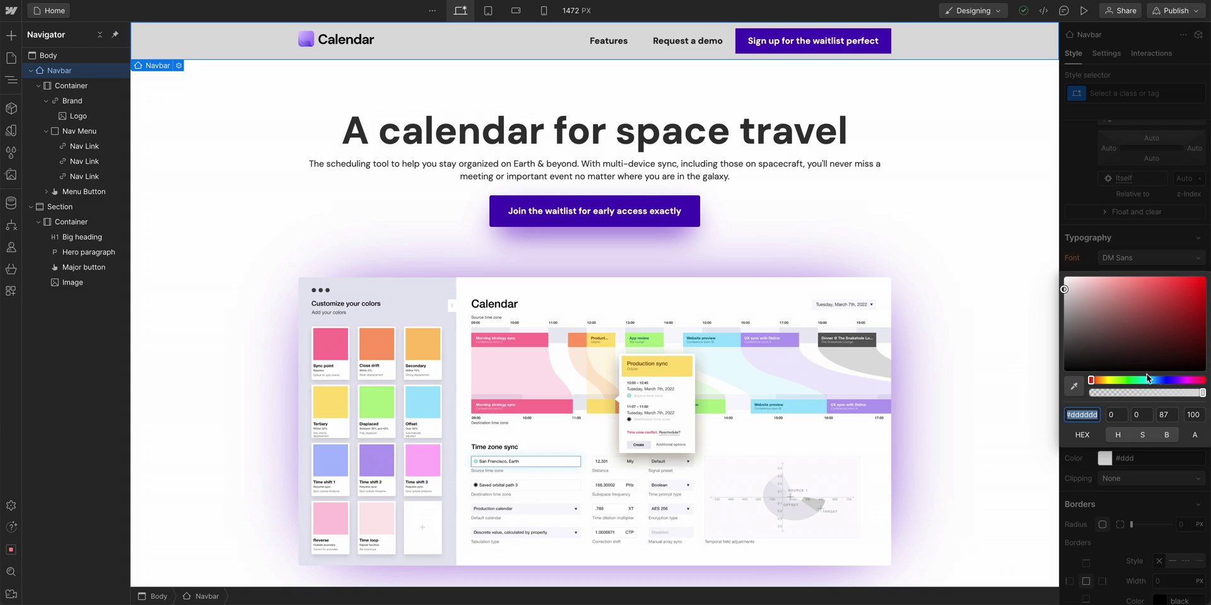
left_click_drag(1146, 378, 1180, 379)
left_click_drag(1179, 309, 1192, 301)
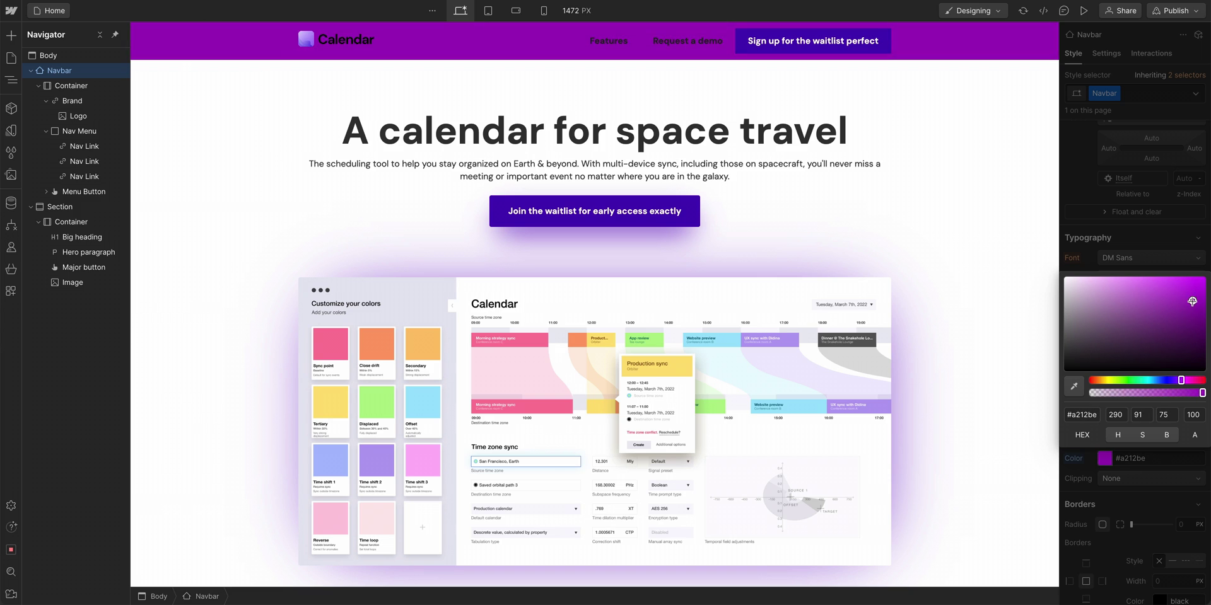
left_click_drag(1181, 380, 1186, 380)
left_click_drag(1178, 340, 1054, 257)
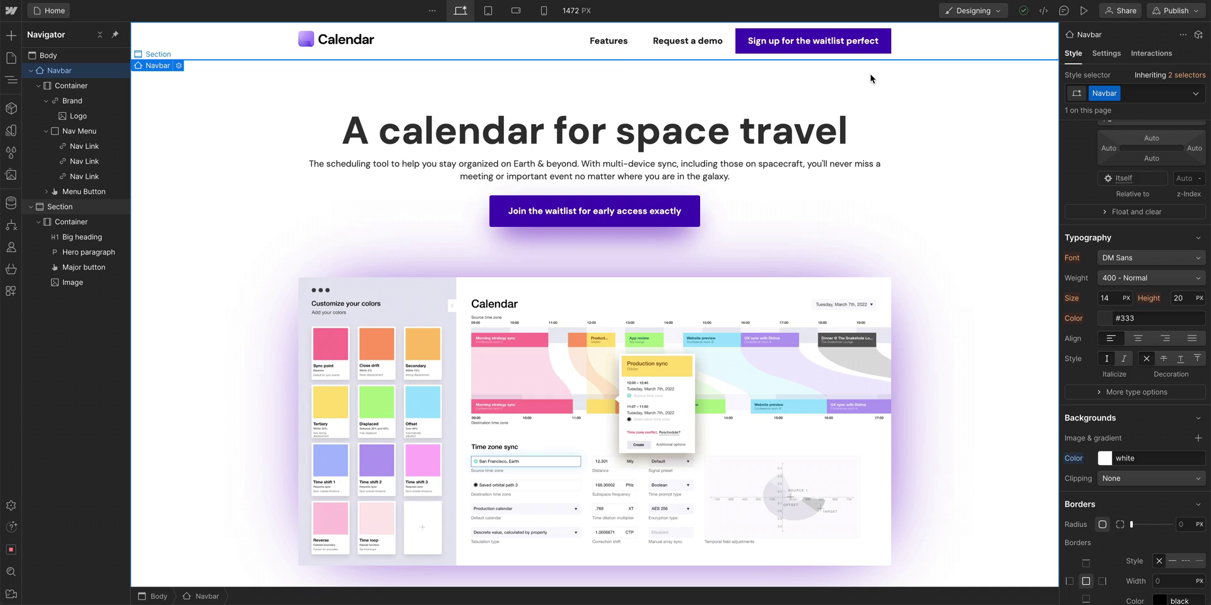
Set the sign-up CTA link's border radius to 3 px.
left_click(873, 55)
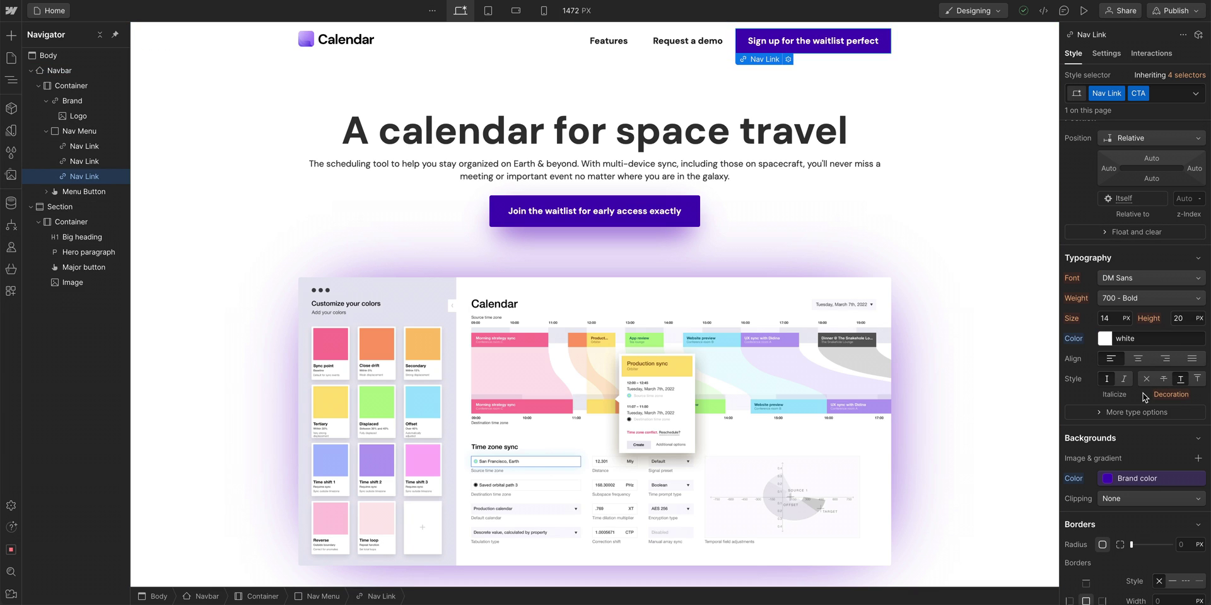
scroll(1133, 421, "down", 3)
scroll(1133, 421, "down", 1)
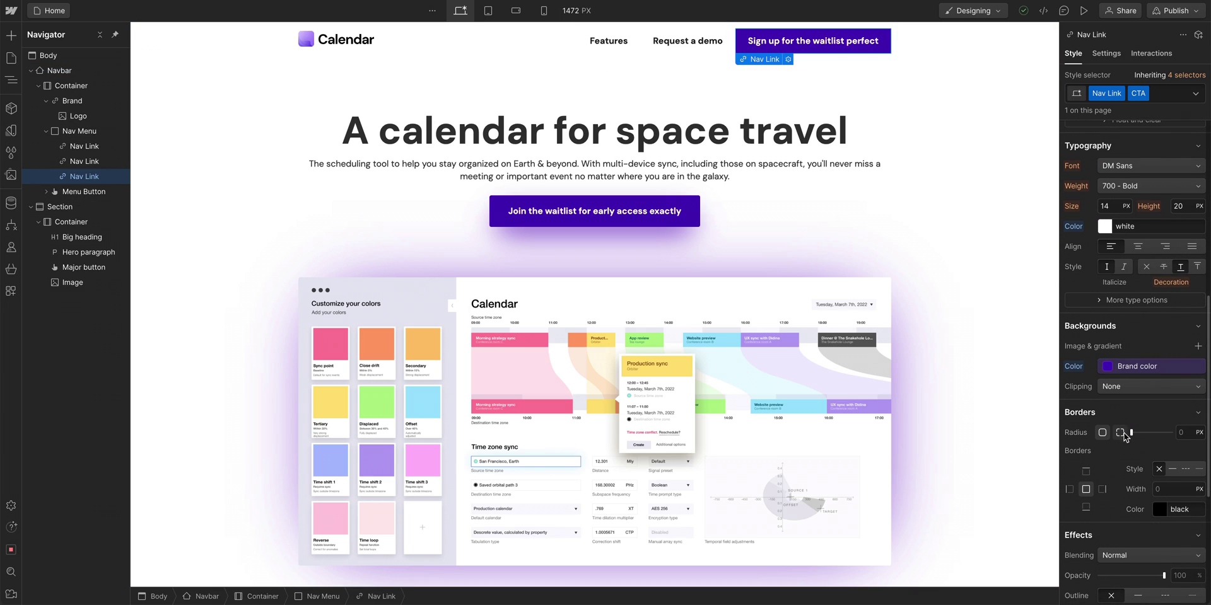
left_click_drag(1131, 432, 1138, 433)
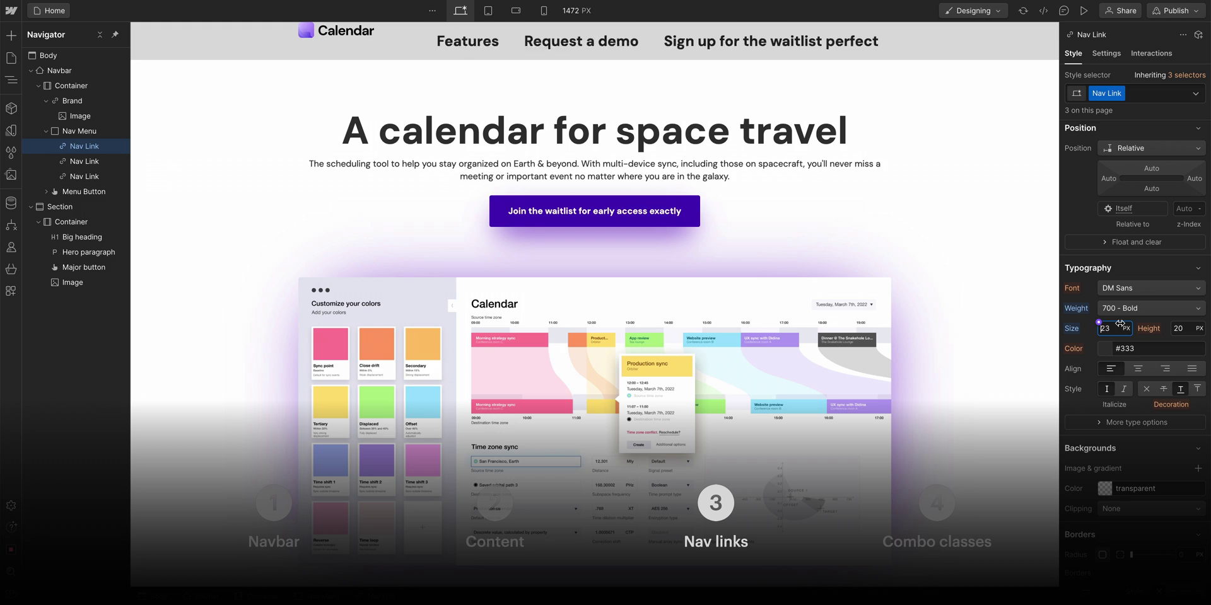
left_click_drag(1119, 324, 1113, 324)
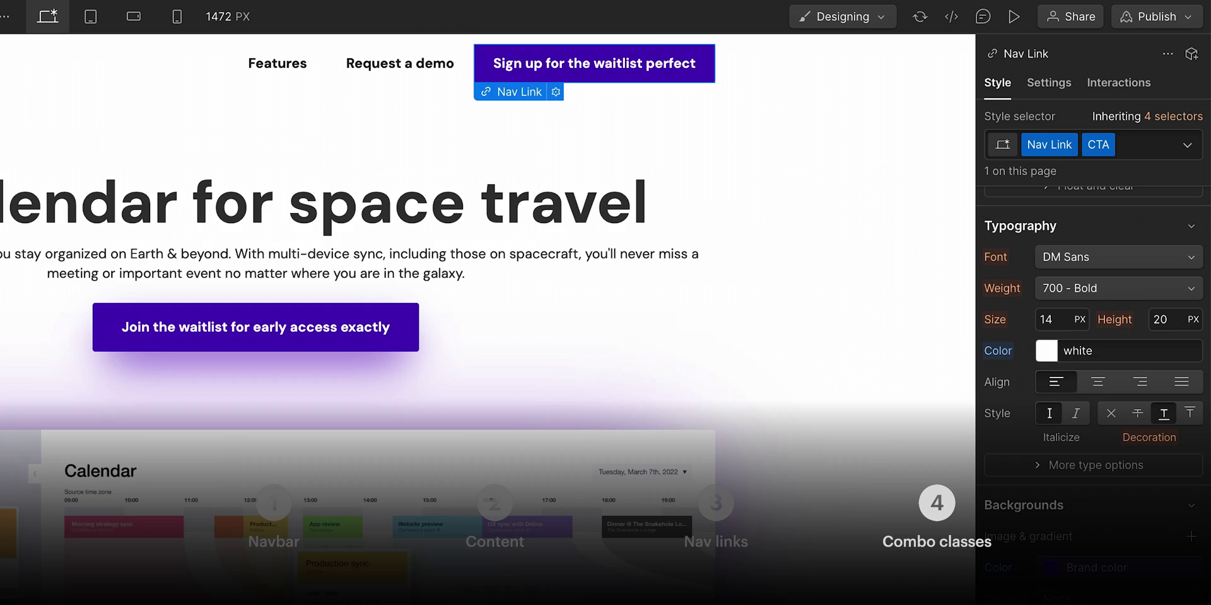